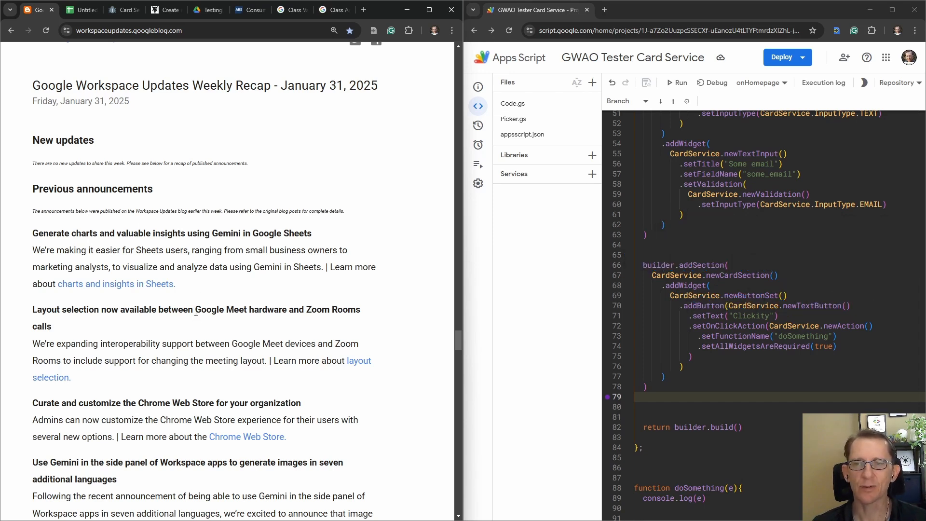
Open the charts and insights in Sheets announcement linked from the January 31, 2025 weekly recap
{"action": "scroll", "coordinate": [196, 311], "scroll_direction": "down", "scroll_amount": 1}
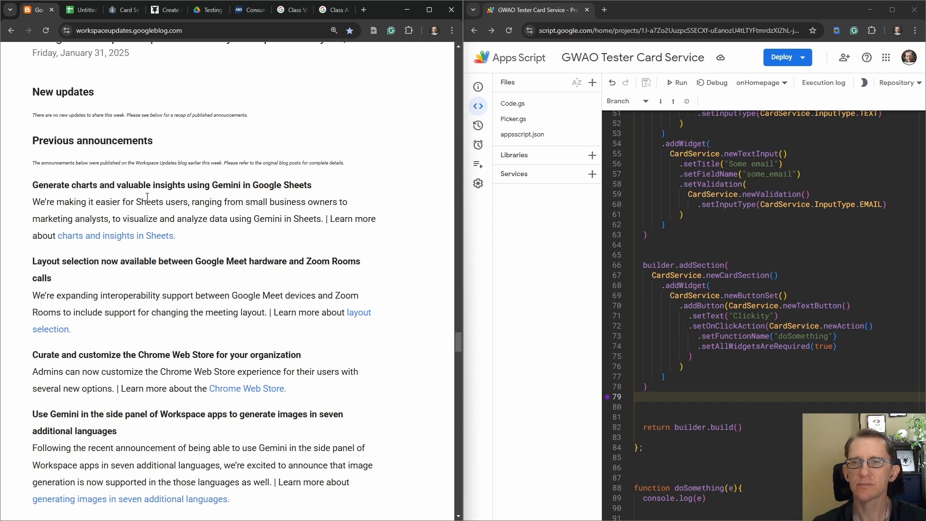
{"action": "left_click", "coordinate": [142, 238]}
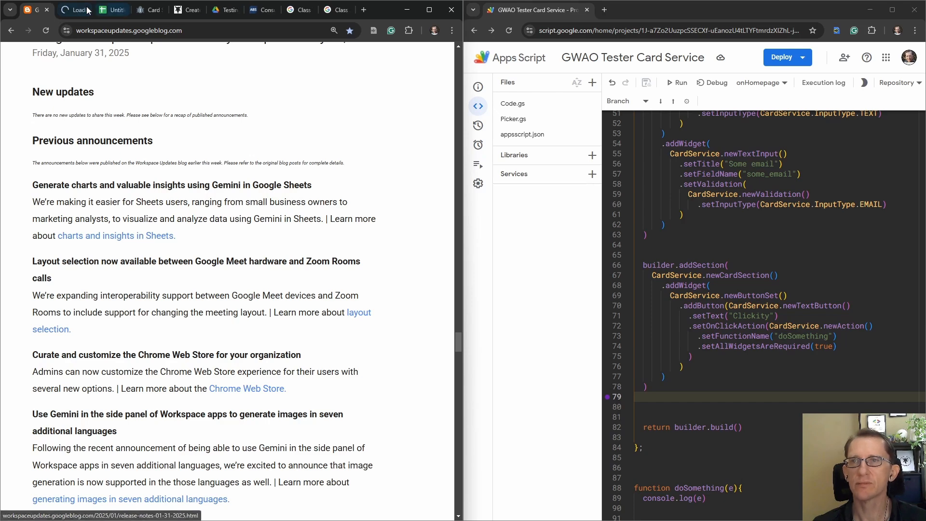
{"action": "scroll", "coordinate": [68, 181], "scroll_direction": "down", "scroll_amount": 3}
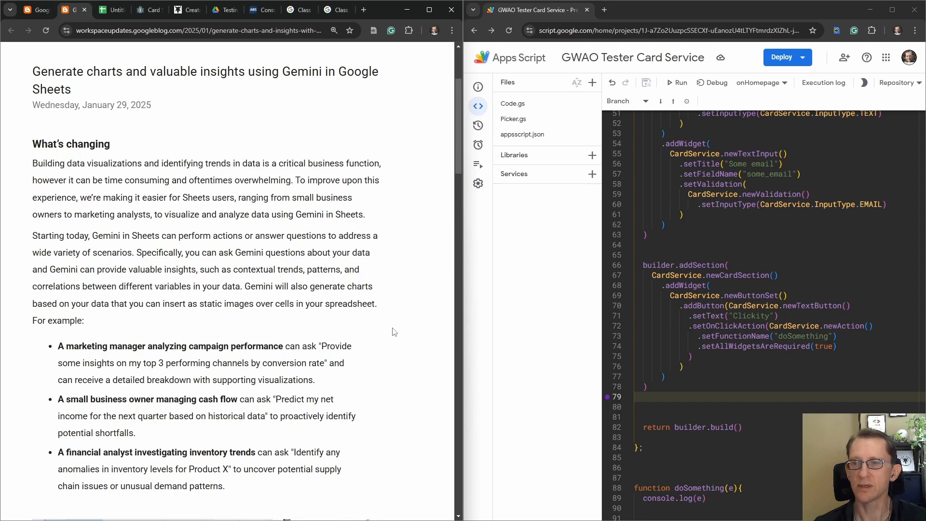
Read the Gemini in Sheets announcement, including its examples, additional details, rollout pace and availability
{"action": "scroll", "coordinate": [371, 333], "scroll_direction": "down", "scroll_amount": 2}
{"action": "scroll", "coordinate": [352, 330], "scroll_direction": "down", "scroll_amount": 2}
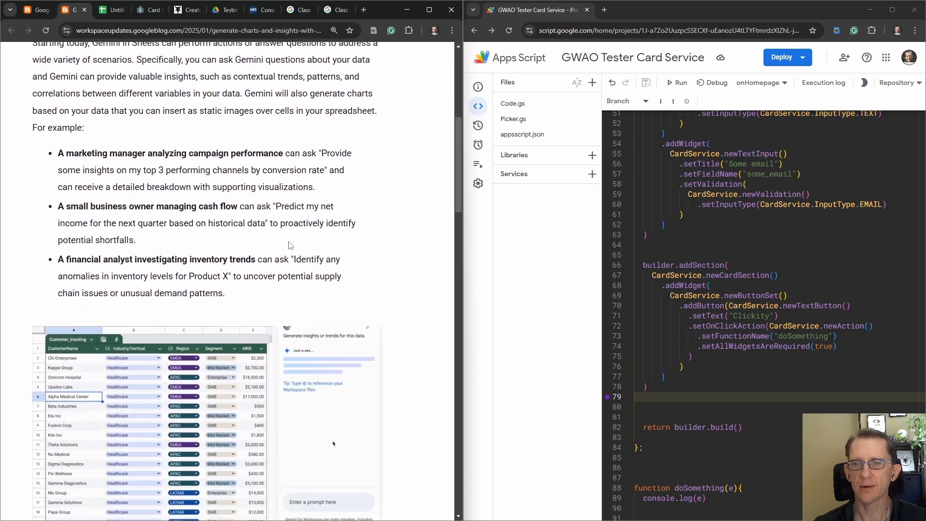
{"action": "scroll", "coordinate": [287, 233], "scroll_direction": "down", "scroll_amount": 2}
{"action": "scroll", "coordinate": [287, 233], "scroll_direction": "down", "scroll_amount": 6}
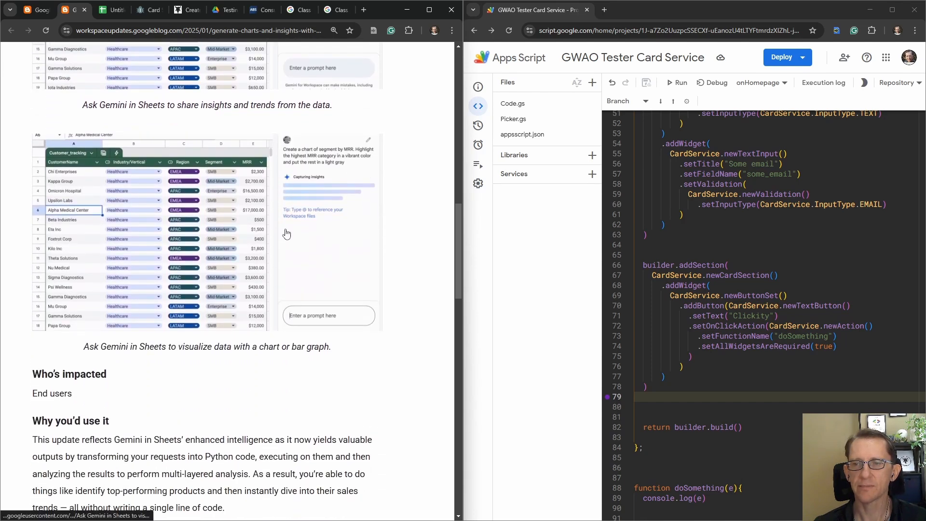
{"action": "scroll", "coordinate": [287, 233], "scroll_direction": "down", "scroll_amount": 10}
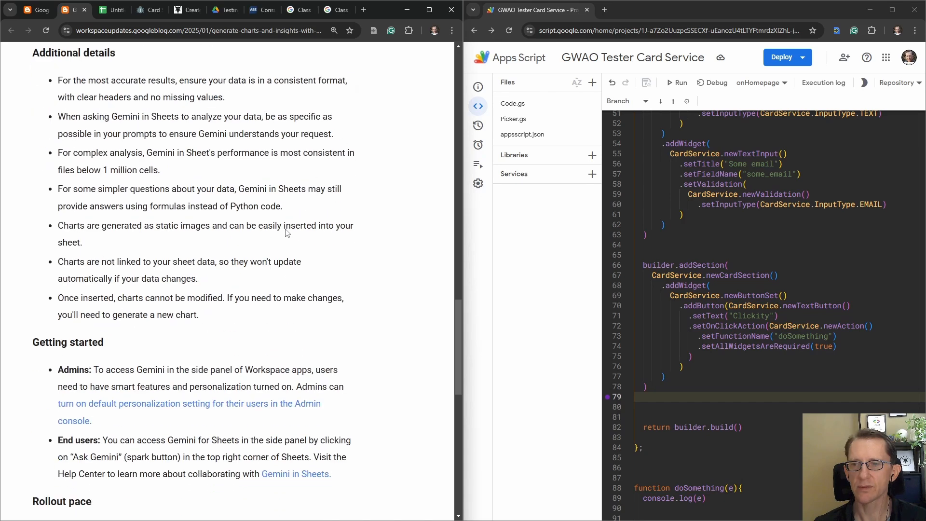
{"action": "scroll", "coordinate": [287, 233], "scroll_direction": "down", "scroll_amount": 4}
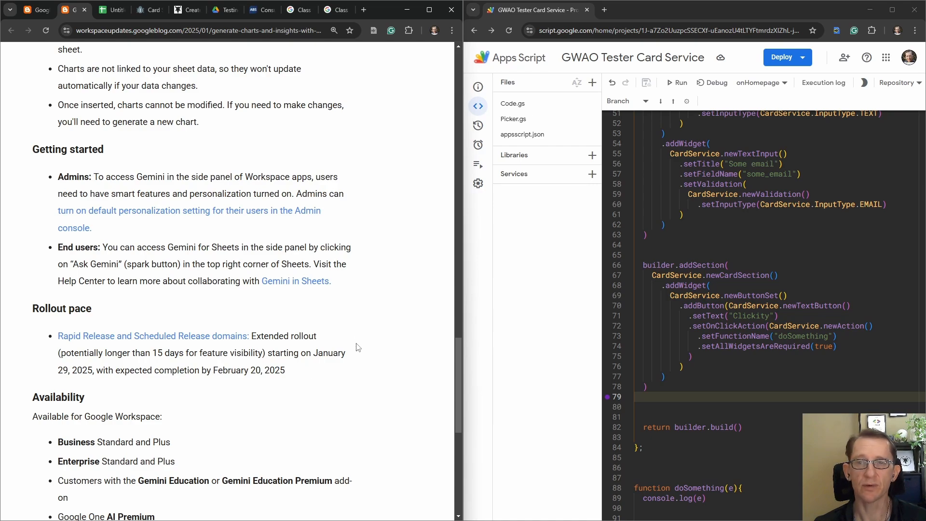
{"action": "scroll", "coordinate": [356, 352], "scroll_direction": "up", "scroll_amount": 6}
{"action": "scroll", "coordinate": [356, 352], "scroll_direction": "down", "scroll_amount": 7}
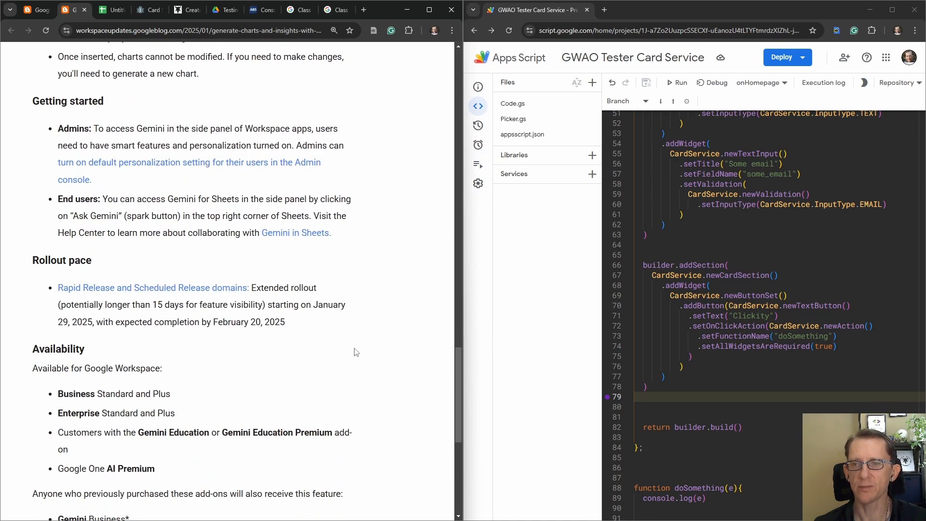
{"action": "scroll", "coordinate": [355, 352], "scroll_direction": "up", "scroll_amount": 7}
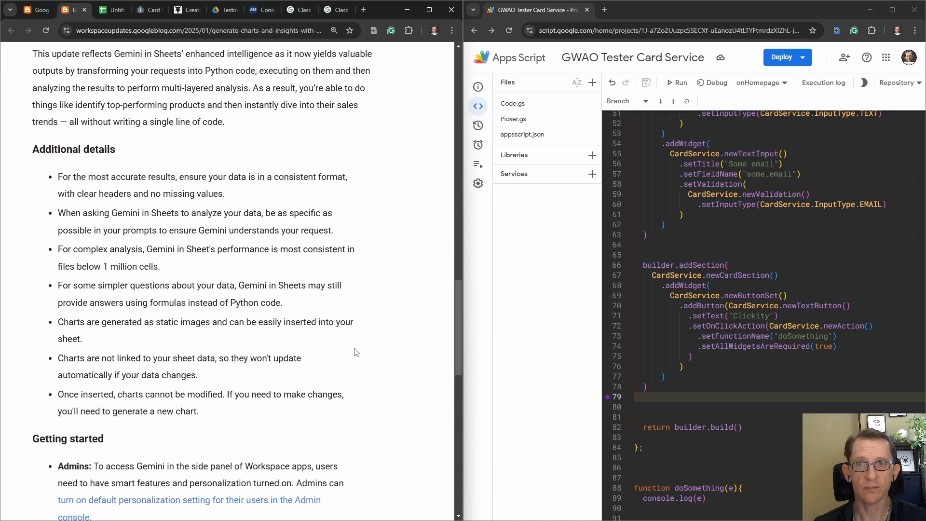
Check the rents spreadsheet, and examine the Consumer Price Index, Australia release from its key statistics to the weighted average of eight capital cities table
{"action": "left_click", "coordinate": [110, 10]}
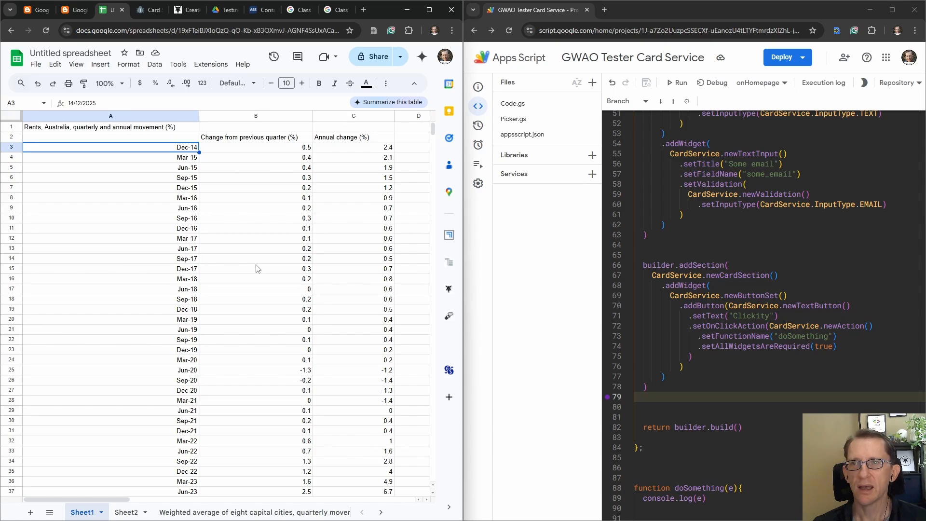
{"action": "left_click", "coordinate": [262, 10]}
{"action": "scroll", "coordinate": [321, 290], "scroll_direction": "up", "scroll_amount": 4}
{"action": "scroll", "coordinate": [322, 308], "scroll_direction": "up", "scroll_amount": 20}
{"action": "scroll", "coordinate": [322, 307], "scroll_direction": "up", "scroll_amount": 20}
{"action": "scroll", "coordinate": [322, 308], "scroll_direction": "up", "scroll_amount": 20}
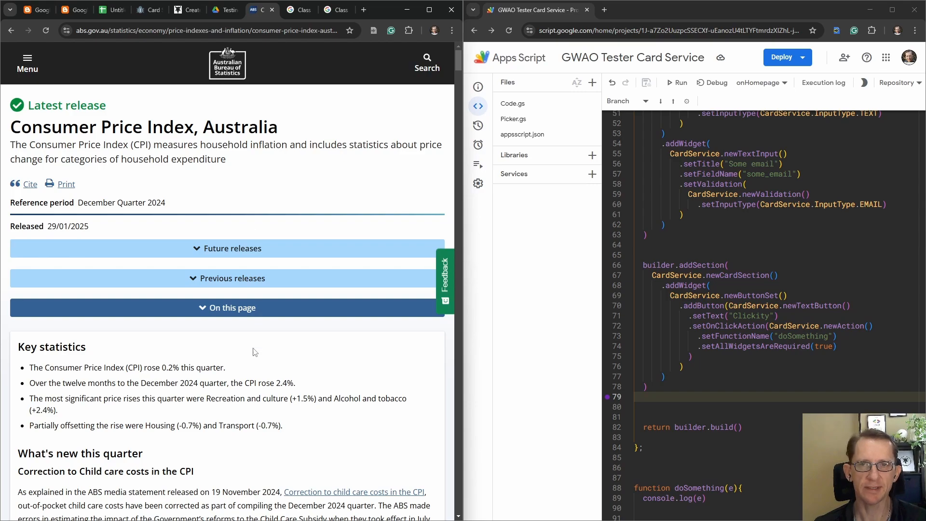
{"action": "scroll", "coordinate": [296, 452], "scroll_direction": "down", "scroll_amount": 20}
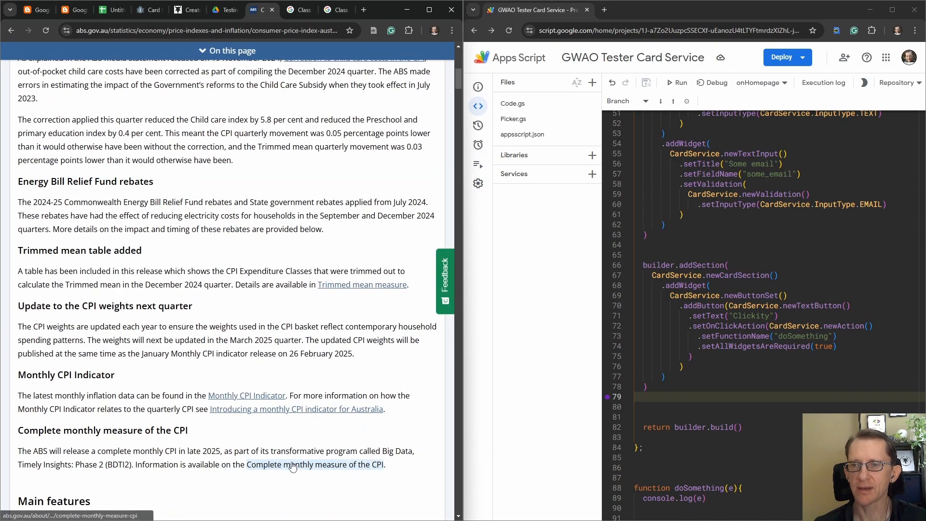
{"action": "scroll", "coordinate": [296, 455], "scroll_direction": "down", "scroll_amount": 4}
{"action": "scroll", "coordinate": [295, 449], "scroll_direction": "up", "scroll_amount": 6}
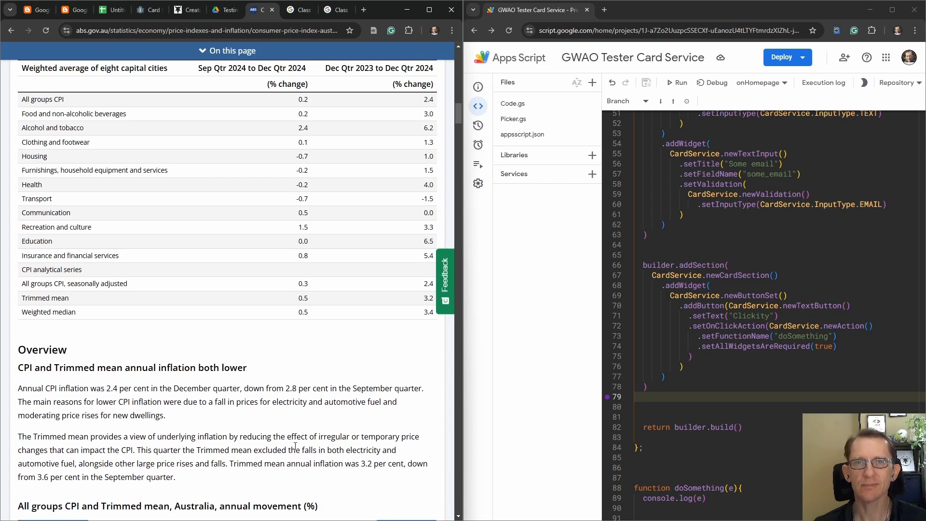
{"action": "scroll", "coordinate": [296, 446], "scroll_direction": "up", "scroll_amount": 1}
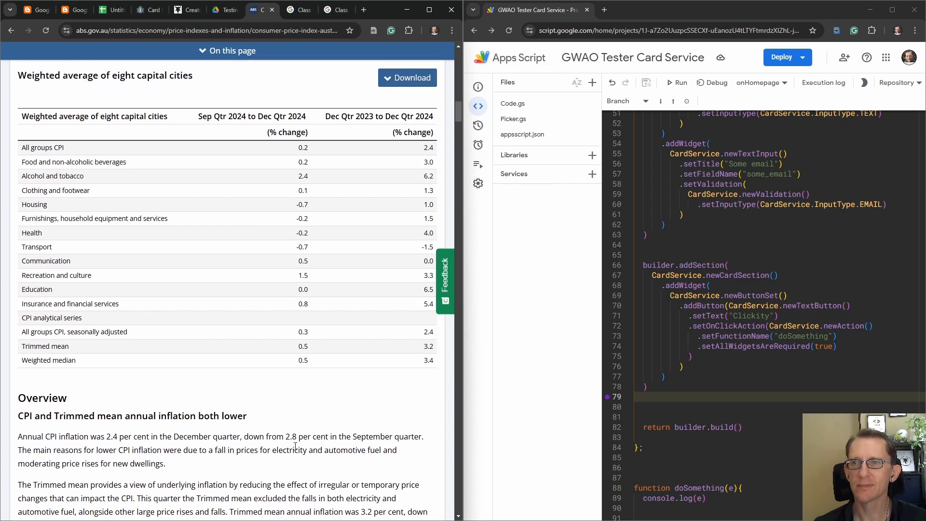
{"action": "scroll", "coordinate": [296, 446], "scroll_direction": "down", "scroll_amount": 3}
{"action": "scroll", "coordinate": [296, 446], "scroll_direction": "up", "scroll_amount": 3}
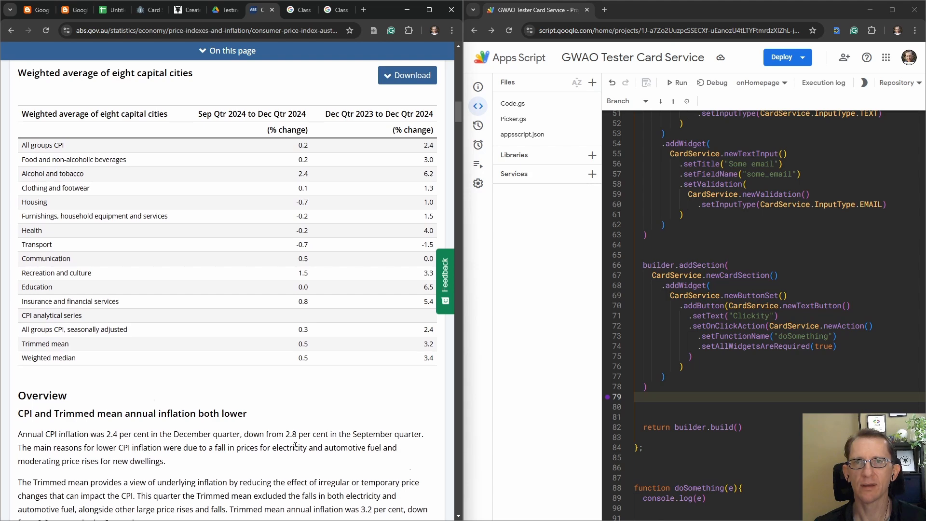
{"action": "scroll", "coordinate": [296, 446], "scroll_direction": "down", "scroll_amount": 4}
Return to the rents spreadsheet, hide its add-on side panel and ask Gemini "Explain this data."
{"action": "left_click", "coordinate": [110, 10]}
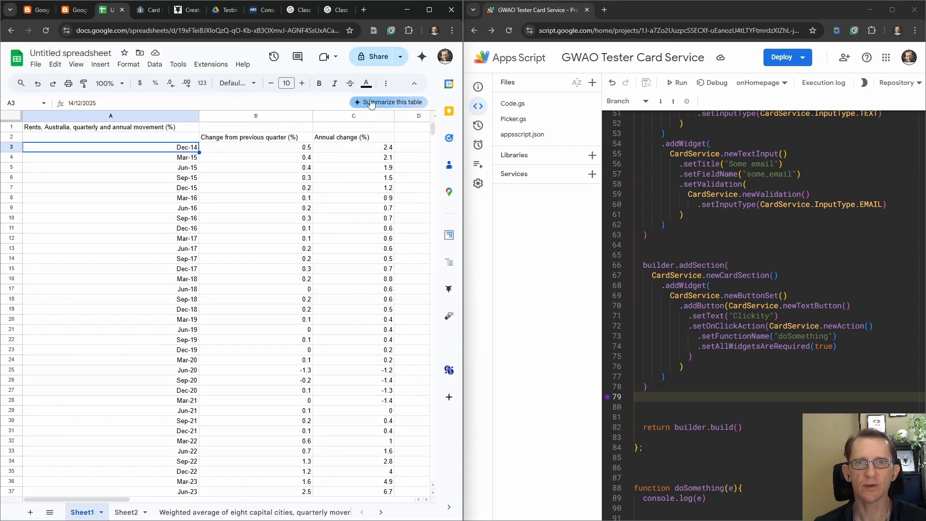
{"action": "left_click", "coordinate": [449, 506]}
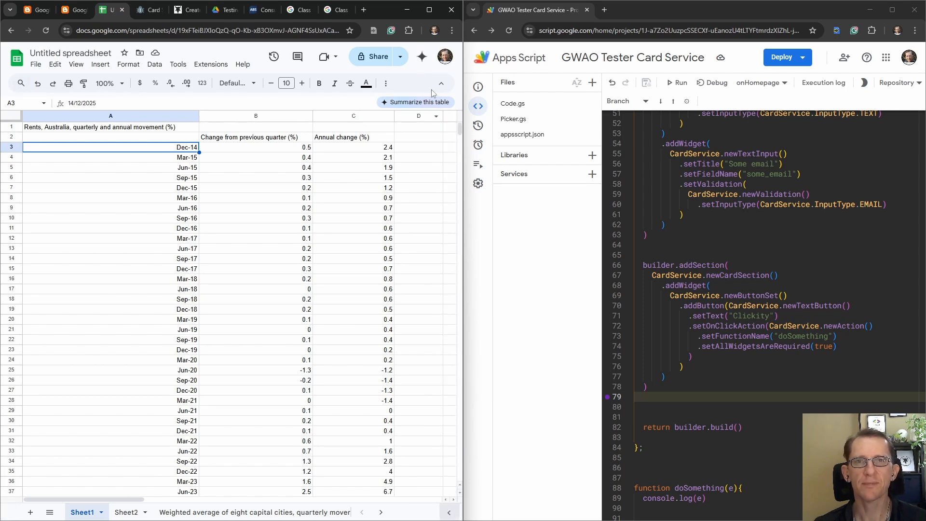
{"action": "left_click", "coordinate": [422, 57]}
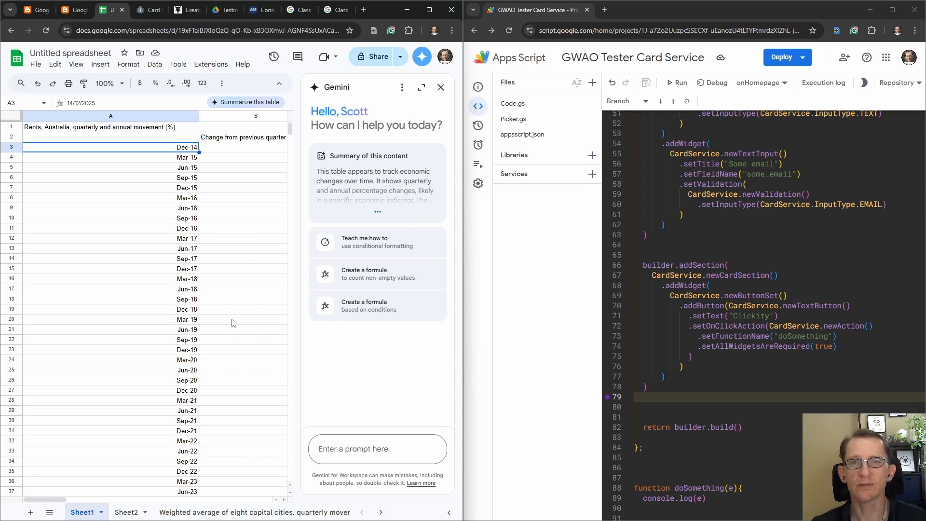
{"action": "type", "text": "Explaintthis data."}
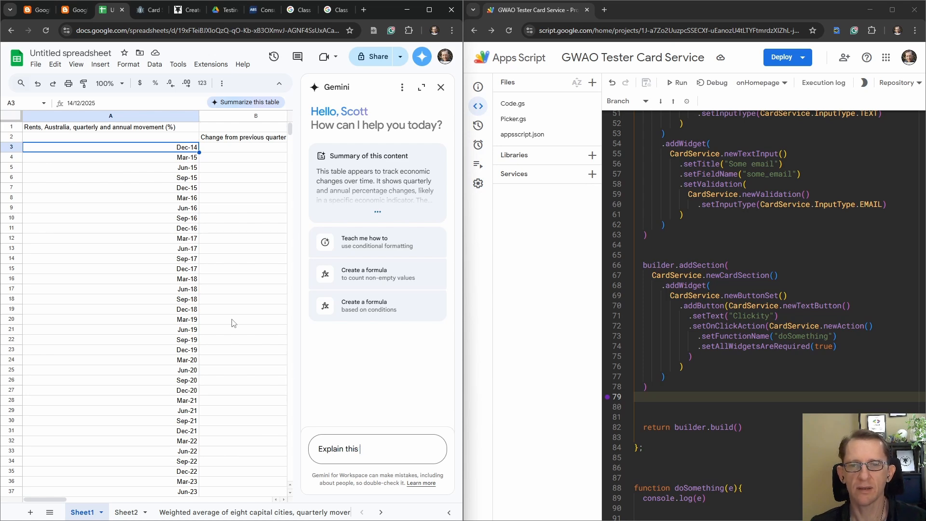
{"action": "key", "text": "Return"}
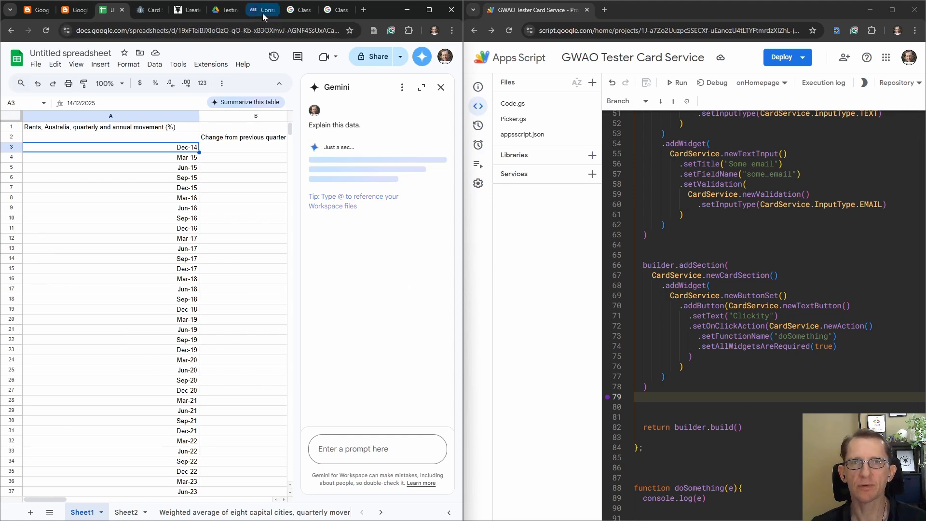
Move the Consumer Price Index page into the other browser window and find "Rents, Australia, quarterly and annual movement (%)" on it
{"action": "left_click_drag", "start_coordinate": [262, 13], "coordinate": [649, 9]}
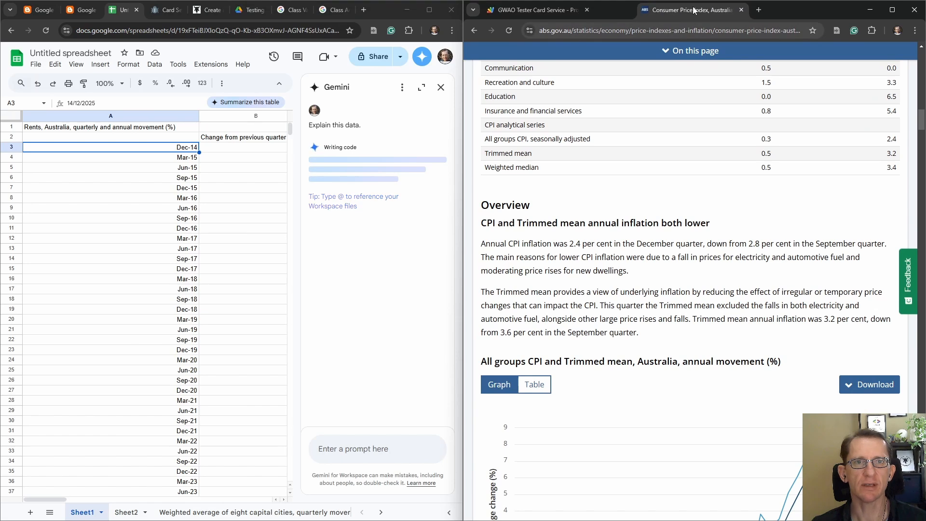
{"action": "left_click", "coordinate": [124, 128]}
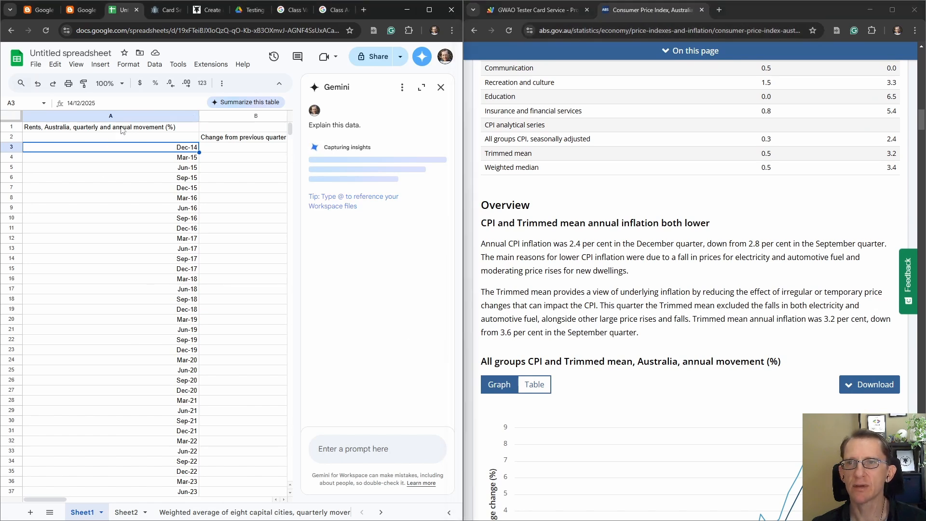
{"action": "left_click", "coordinate": [535, 384]}
{"action": "key", "text": "ctrl+f"}
{"action": "type", "text": "Rents, Australia, quarterly and annual movement (%)"}
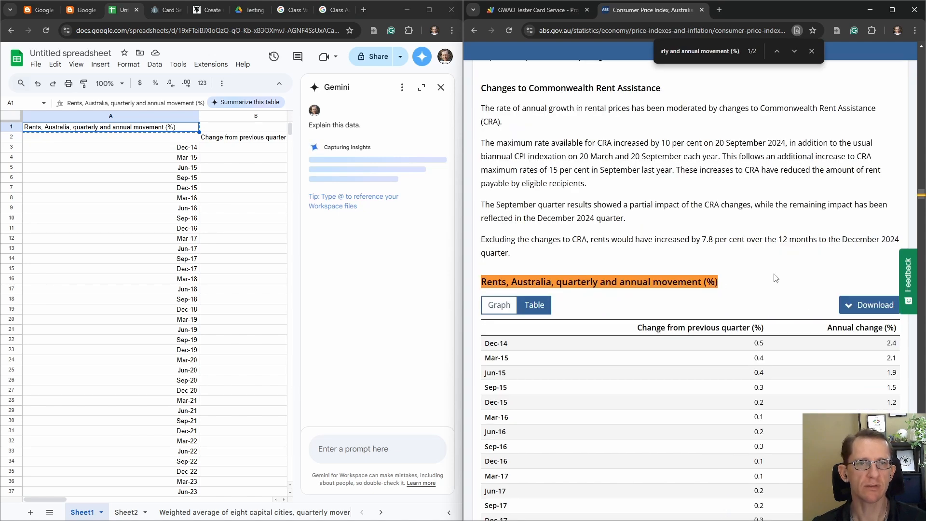
{"action": "scroll", "coordinate": [767, 299], "scroll_direction": "down", "scroll_amount": 3}
{"action": "scroll", "coordinate": [544, 208], "scroll_direction": "down", "scroll_amount": 2}
{"action": "scroll", "coordinate": [519, 189], "scroll_direction": "up", "scroll_amount": 2}
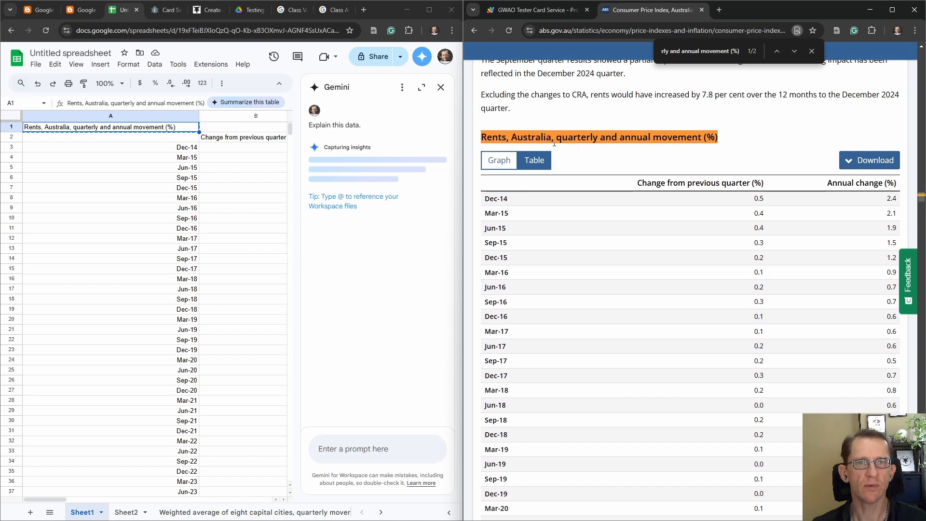
{"action": "scroll", "coordinate": [686, 215], "scroll_direction": "down", "scroll_amount": 2}
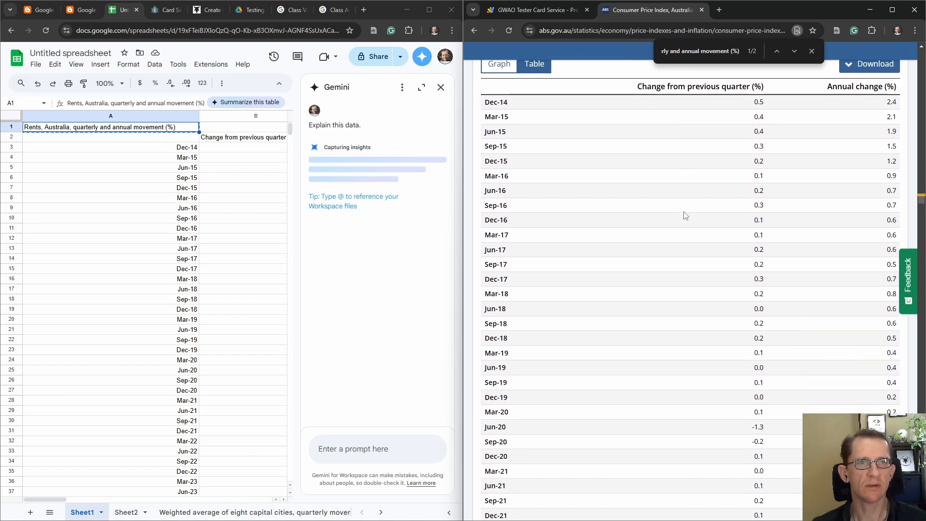
{"action": "scroll", "coordinate": [685, 215], "scroll_direction": "up", "scroll_amount": 3}
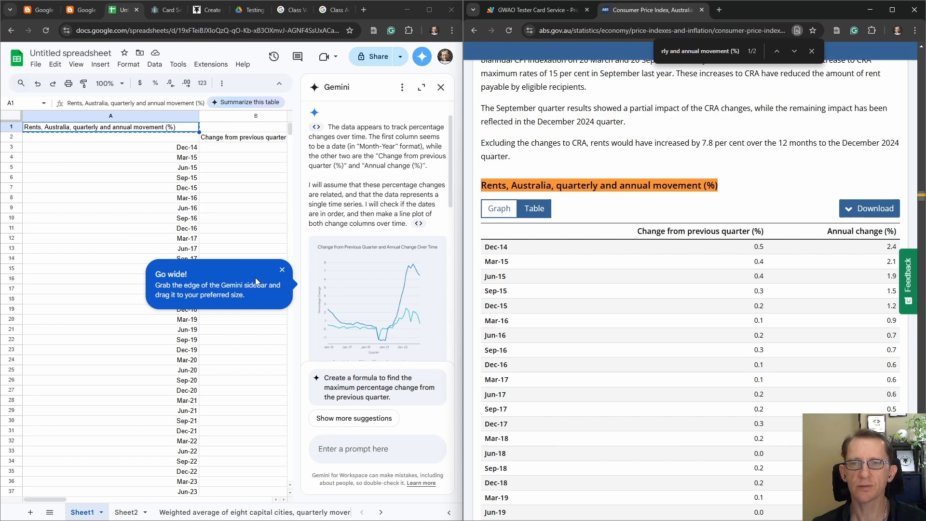
Display the published rents table as a graph for comparison with the chart Gemini generated
{"action": "mouse_move", "coordinate": [294, 309]}
{"action": "left_mouse_down"}
{"action": "mouse_move", "coordinate": [208, 308]}
{"action": "mouse_move", "coordinate": [303, 314]}
{"action": "left_mouse_up"}
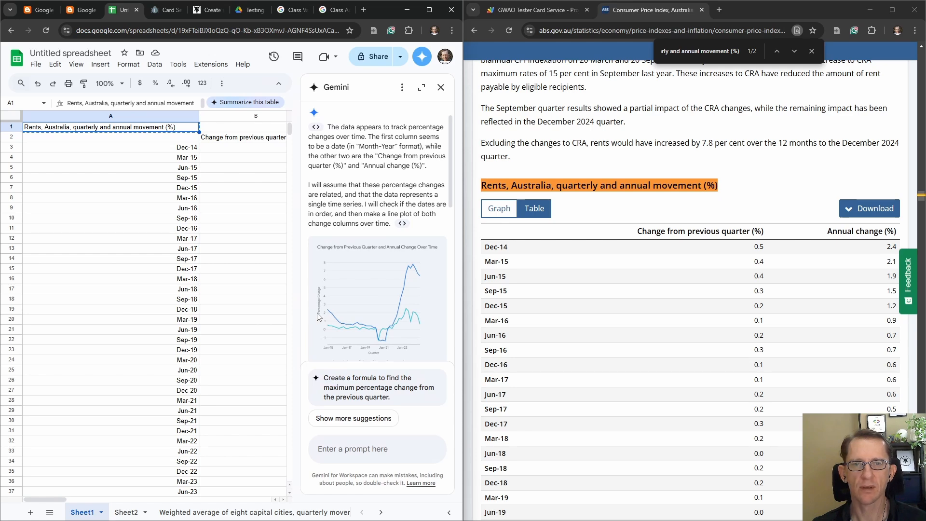
{"action": "left_click", "coordinate": [499, 209]}
{"action": "scroll", "coordinate": [717, 377], "scroll_direction": "down", "scroll_amount": 1}
{"action": "scroll", "coordinate": [716, 377], "scroll_direction": "down", "scroll_amount": 1}
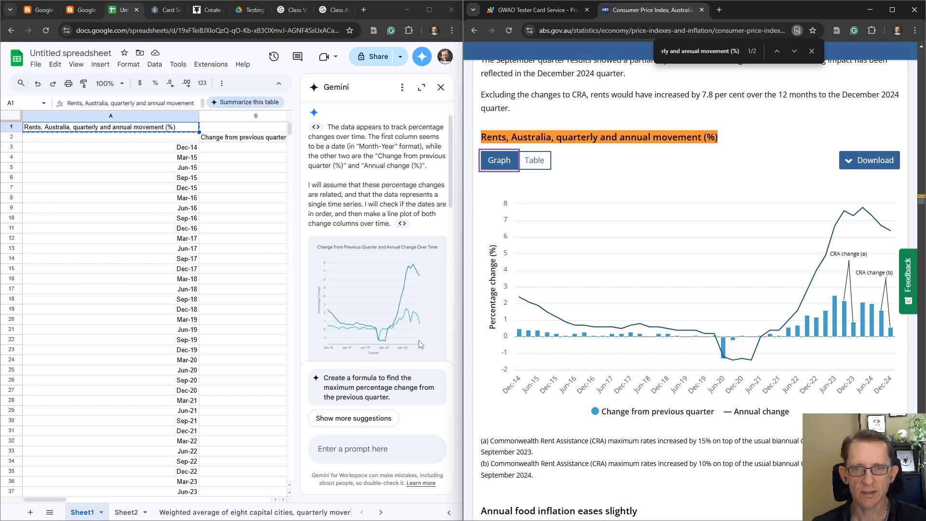
{"action": "scroll", "coordinate": [377, 217], "scroll_direction": "up", "scroll_amount": 2}
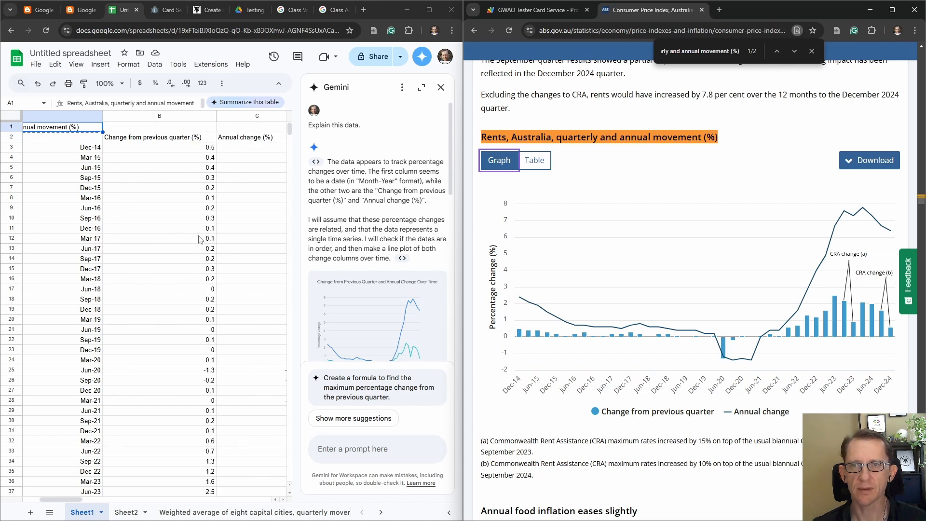
Widen the spreadsheet's browser window and compare Gemini's chart and explanation with the quarterly and annual change columns
{"action": "scroll", "coordinate": [175, 147], "scroll_direction": "right", "scroll_amount": 3}
{"action": "scroll", "coordinate": [175, 148], "scroll_direction": "left", "scroll_amount": 2}
{"action": "left_click_drag", "start_coordinate": [459, 210], "coordinate": [539, 213]}
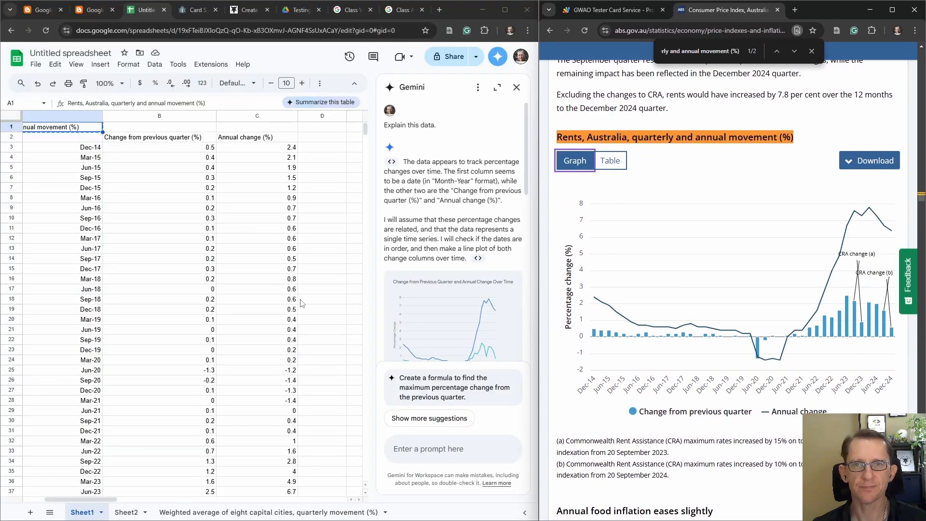
{"action": "scroll", "coordinate": [287, 270], "scroll_direction": "left", "scroll_amount": 2}
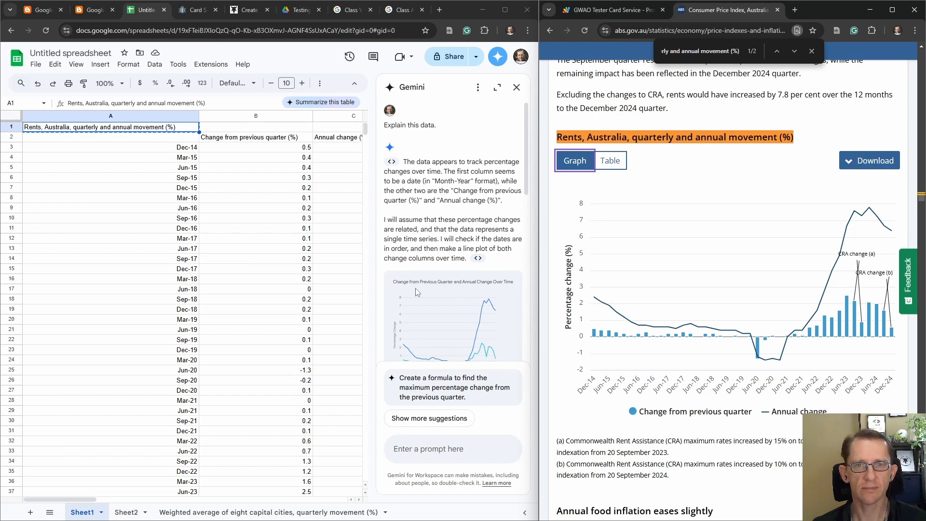
{"action": "scroll", "coordinate": [485, 299], "scroll_direction": "down", "scroll_amount": 3}
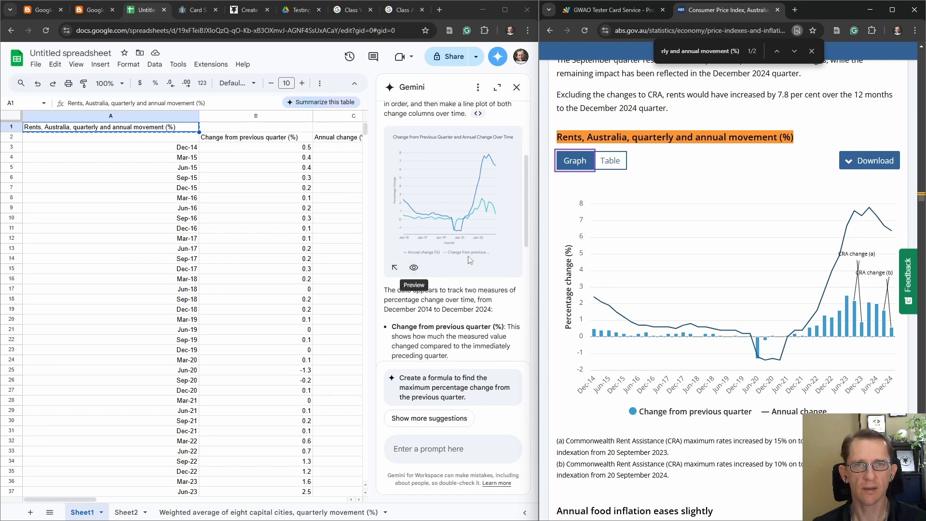
{"action": "scroll", "coordinate": [469, 260], "scroll_direction": "up", "scroll_amount": 2}
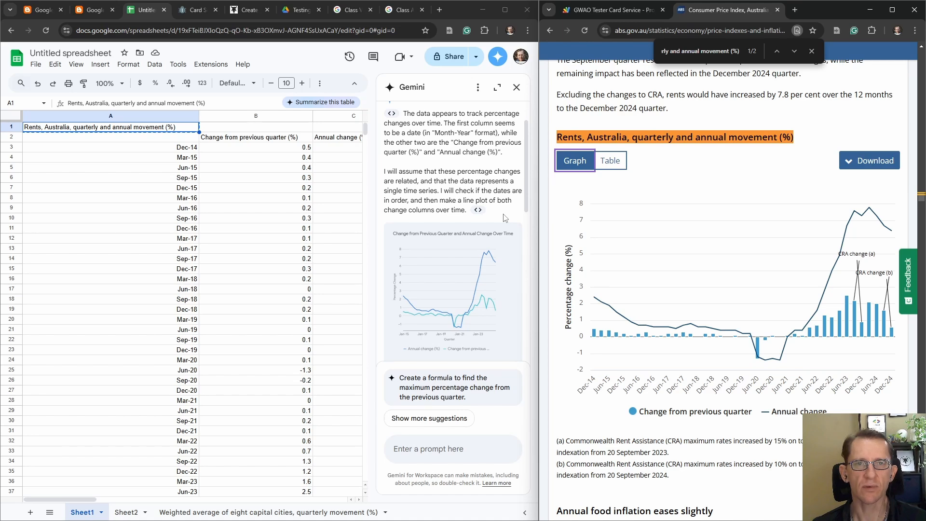
{"action": "scroll", "coordinate": [503, 218], "scroll_direction": "down", "scroll_amount": 2}
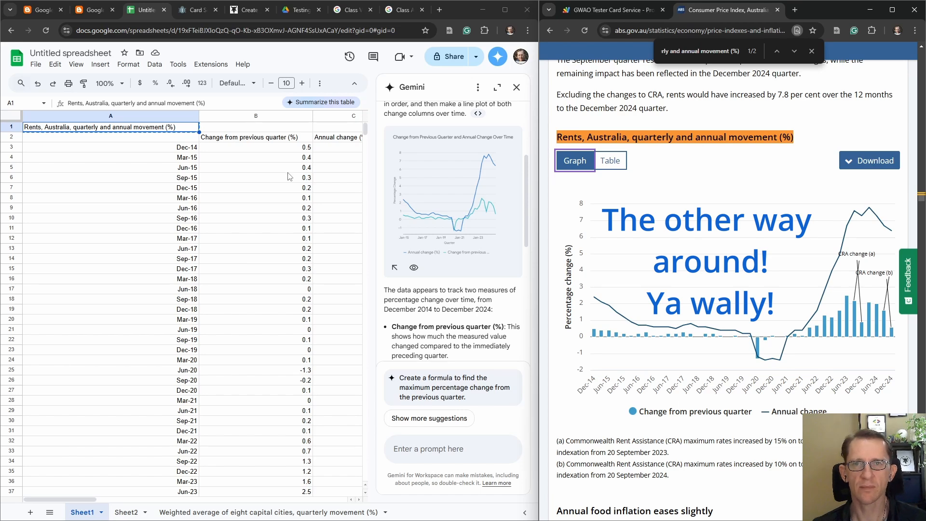
{"action": "scroll", "coordinate": [276, 194], "scroll_direction": "right", "scroll_amount": 2}
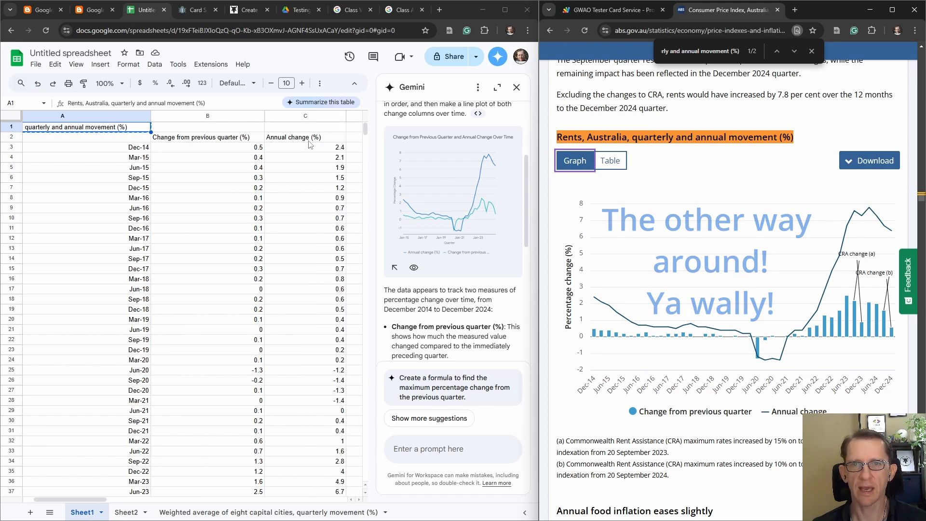
Preview the line chart Gemini generated at a larger size and insert it into the rents sheet
{"action": "scroll", "coordinate": [303, 215], "scroll_direction": "left", "scroll_amount": 2}
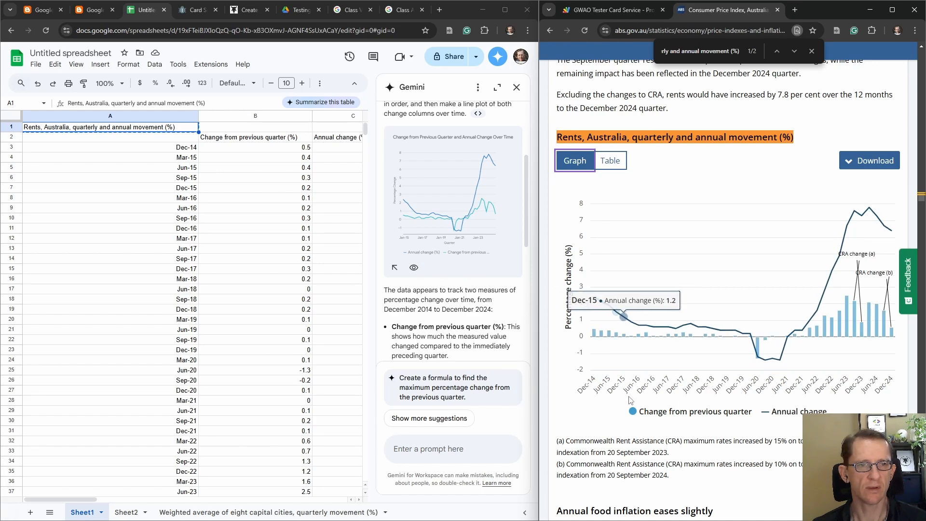
{"action": "scroll", "coordinate": [618, 415], "scroll_direction": "down", "scroll_amount": 2}
{"action": "scroll", "coordinate": [618, 415], "scroll_direction": "up", "scroll_amount": 3}
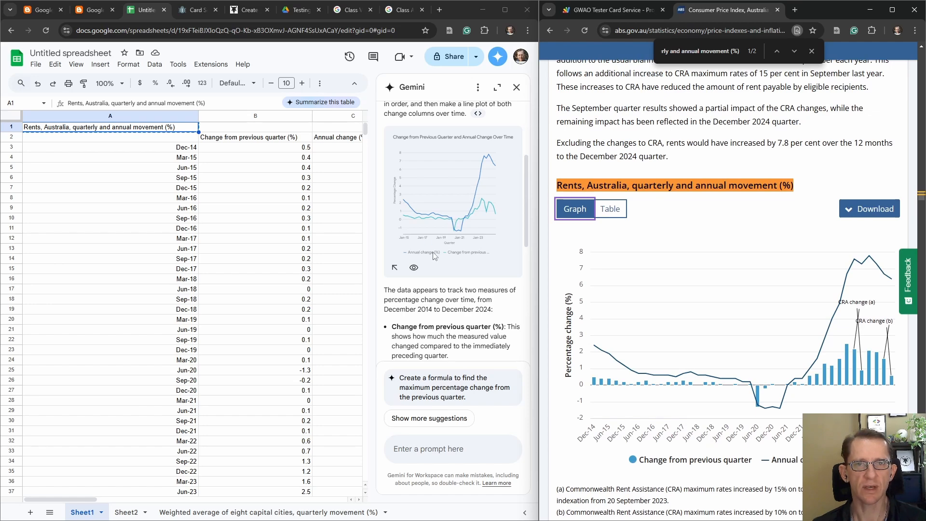
{"action": "left_click", "coordinate": [414, 268]}
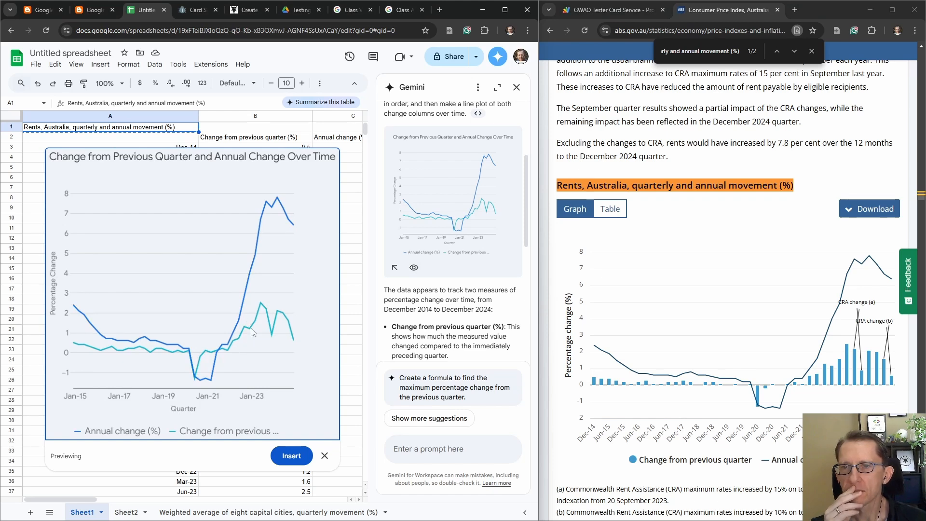
{"action": "scroll", "coordinate": [349, 308], "scroll_direction": "down", "scroll_amount": 1}
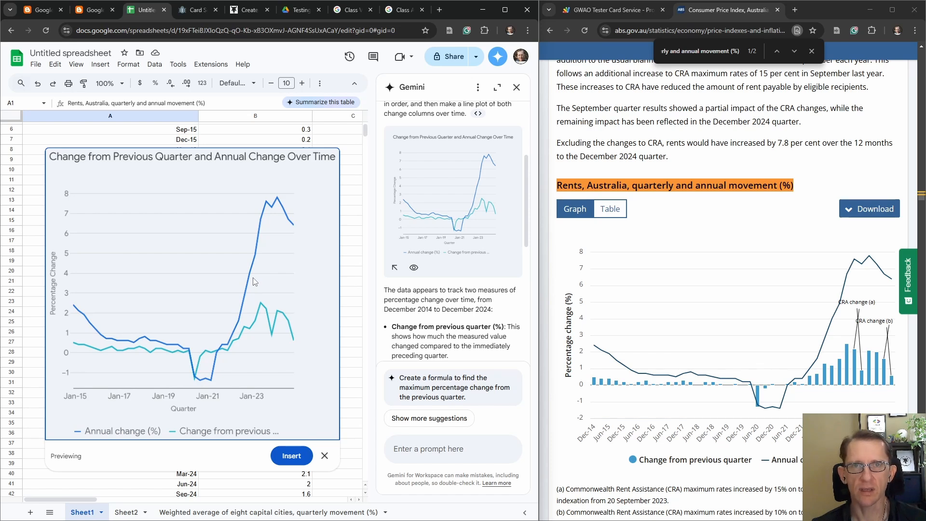
{"action": "left_click", "coordinate": [291, 458]}
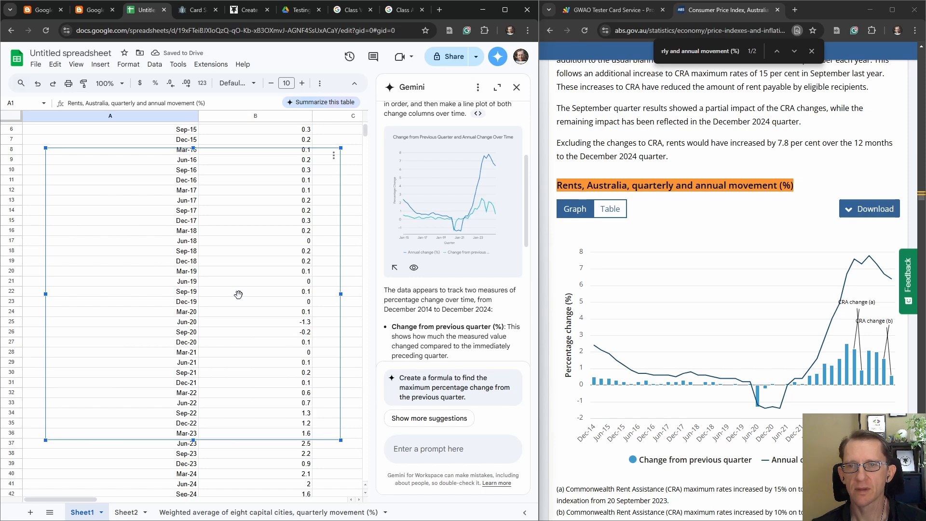
Check which options the inserted chart image offers, and move the image slightly so its upper edge sits at row 10
{"action": "left_click", "coordinate": [359, 345]}
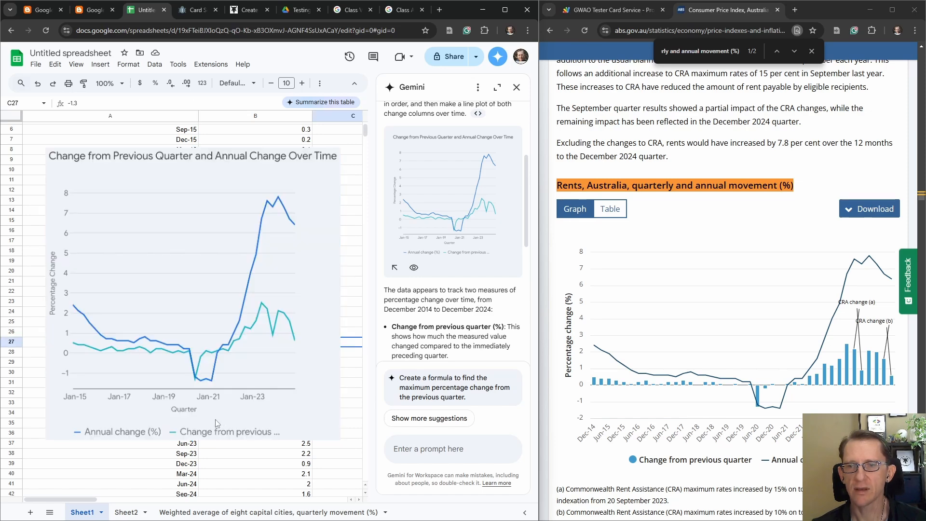
{"action": "left_click", "coordinate": [100, 348]}
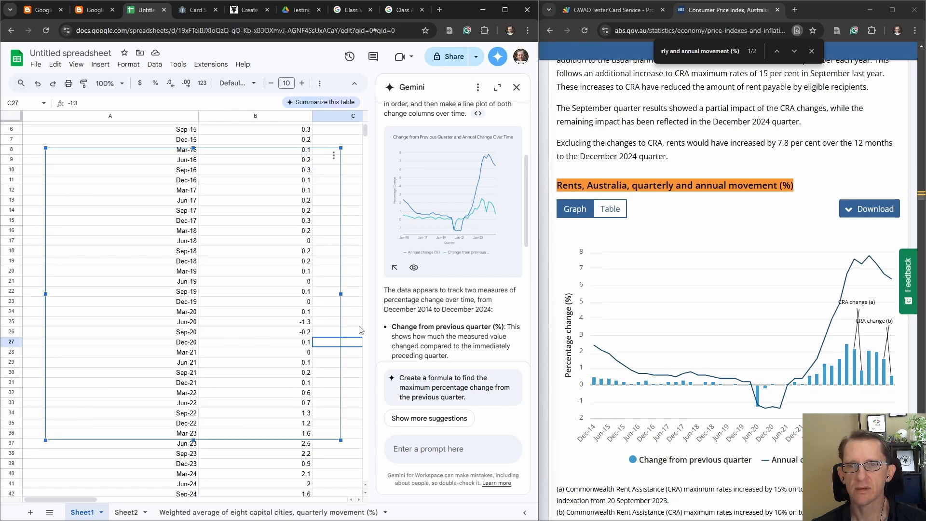
{"action": "left_click", "coordinate": [359, 322]}
{"action": "left_click", "coordinate": [330, 166]}
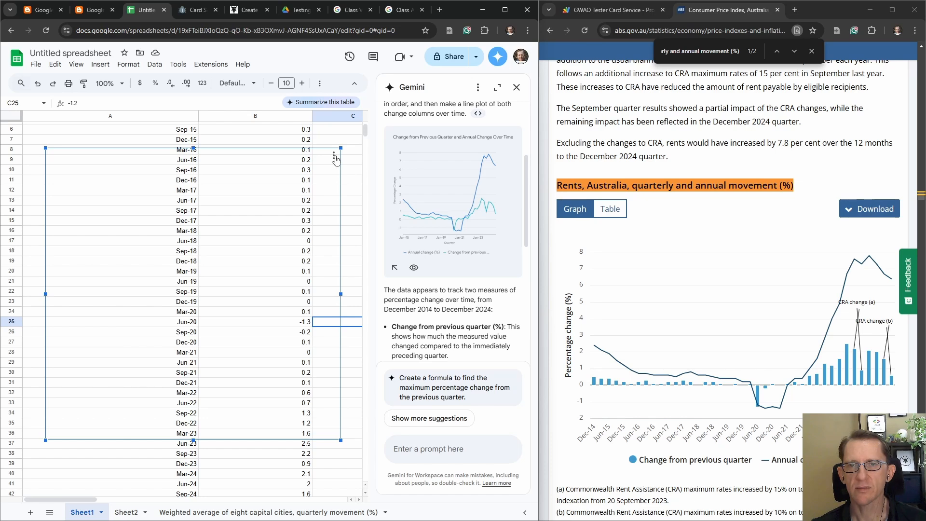
{"action": "left_click", "coordinate": [334, 157]}
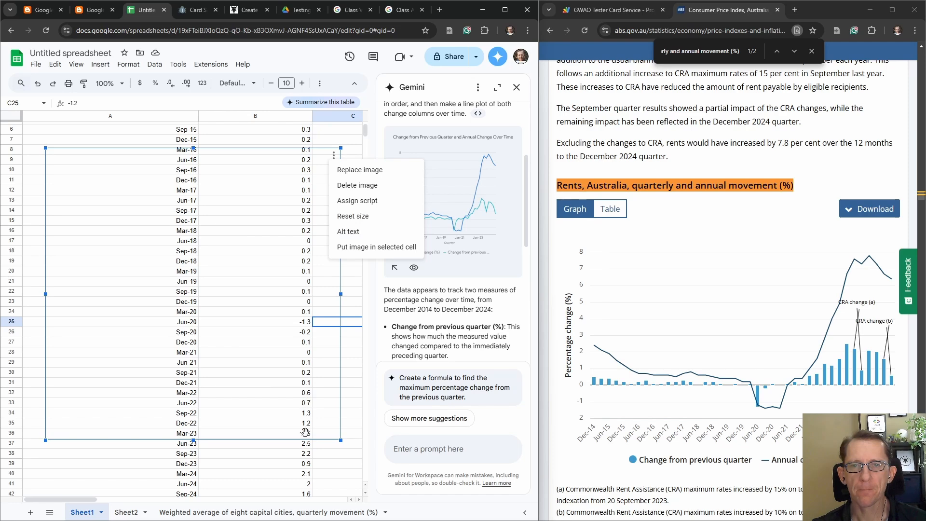
{"action": "left_click", "coordinate": [303, 457]}
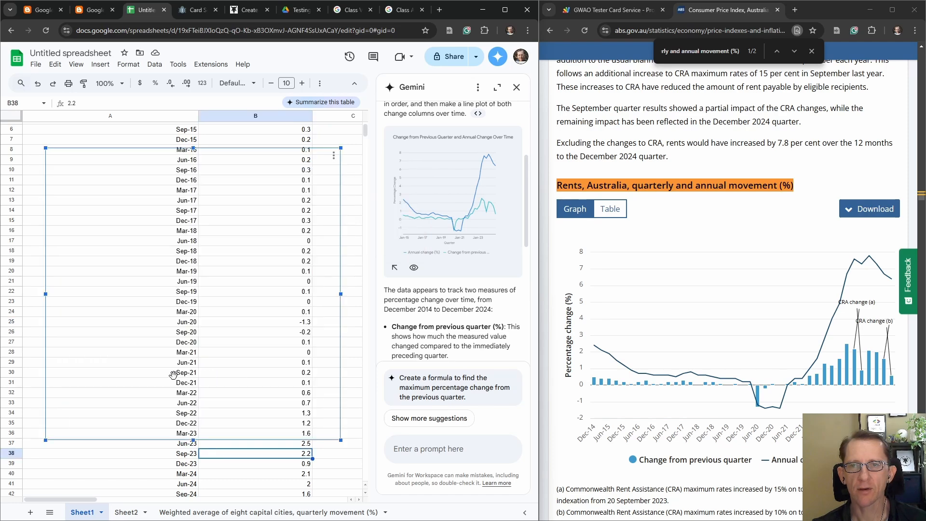
{"action": "left_click", "coordinate": [100, 465]}
{"action": "left_click_drag", "start_coordinate": [334, 155], "coordinate": [355, 173]}
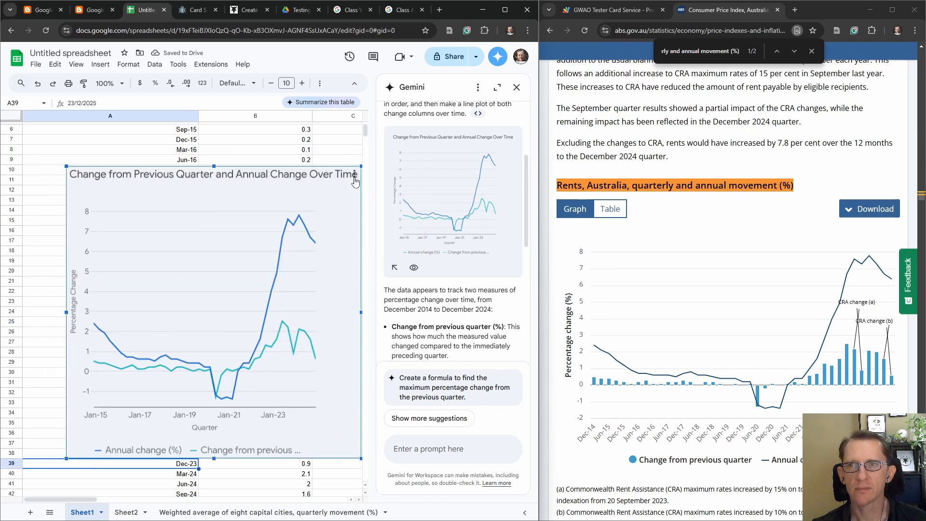
Return to the announcement about charts and insights in Google Sheets and review its example of visualizing data with a chart
{"action": "left_click", "coordinate": [48, 10]}
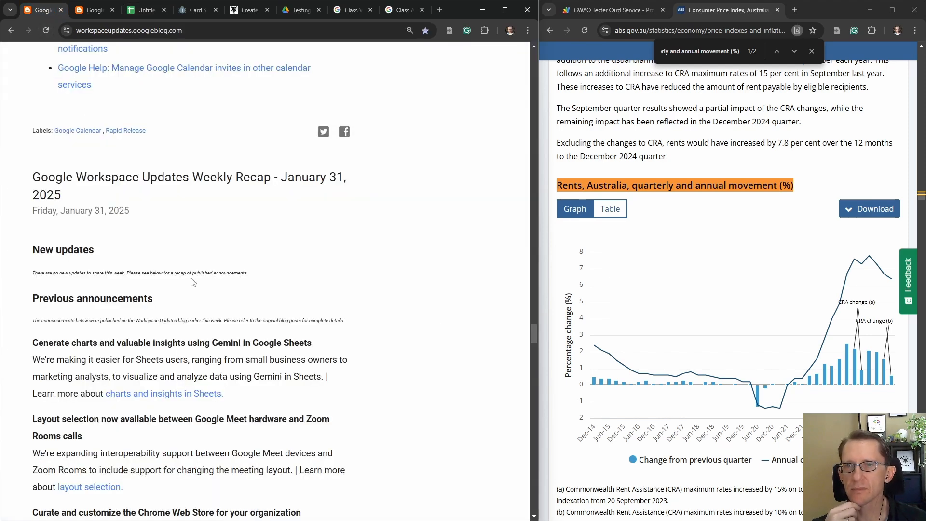
{"action": "left_click", "coordinate": [94, 10]}
{"action": "scroll", "coordinate": [282, 315], "scroll_direction": "up", "scroll_amount": 8}
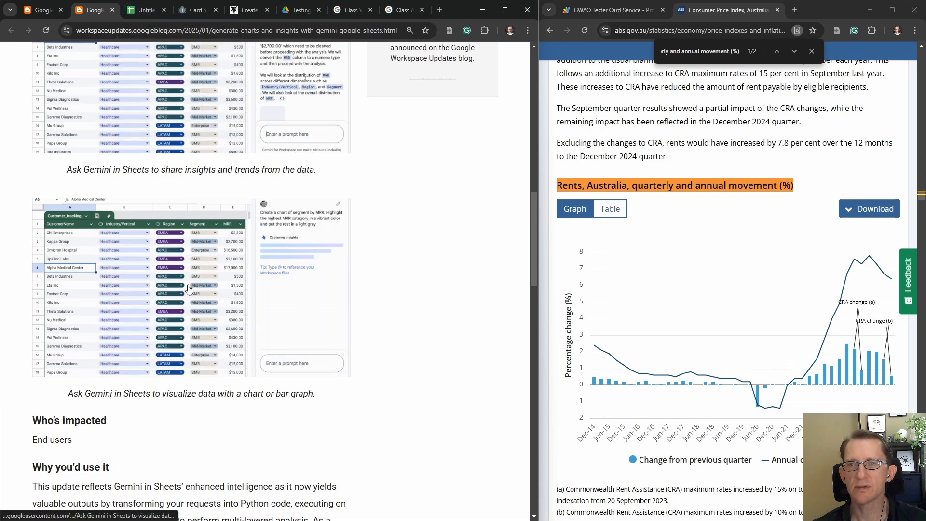
Go back to the rents spreadsheet and recheck the inserted chart image's options for a way to edit it
{"action": "left_click", "coordinate": [156, 10]}
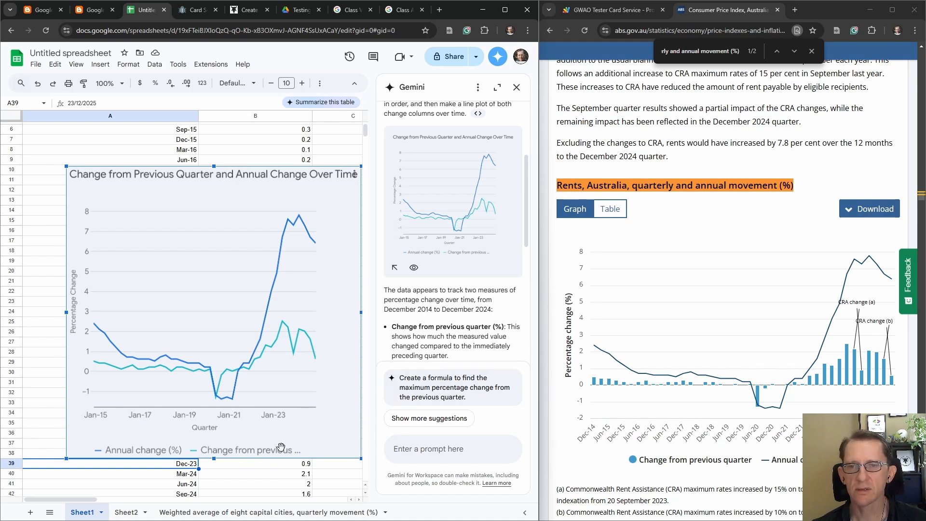
{"action": "left_click", "coordinate": [356, 174]}
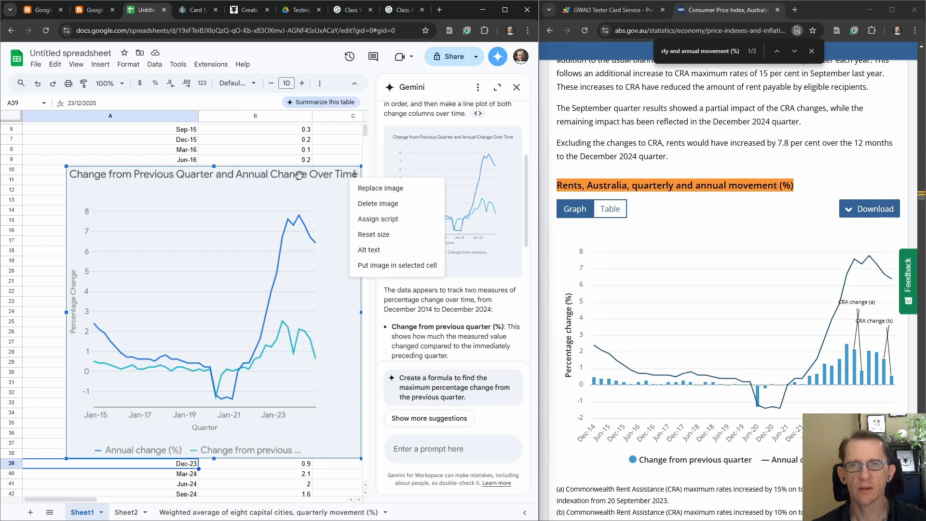
{"action": "left_click", "coordinate": [287, 184]}
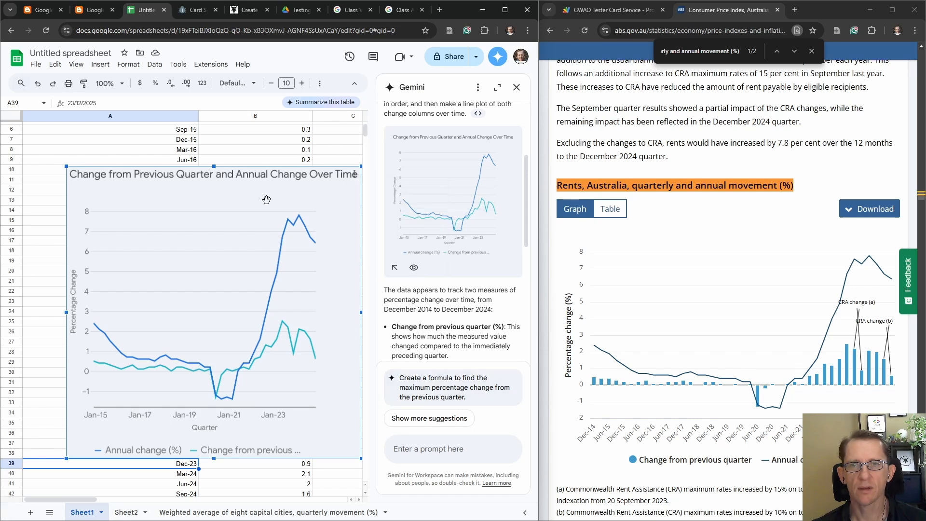
Ask Gemini "Update the chart so that the change from previous quarter is a bar chart and the annual change is a line chart."
{"action": "left_click", "coordinate": [441, 452]}
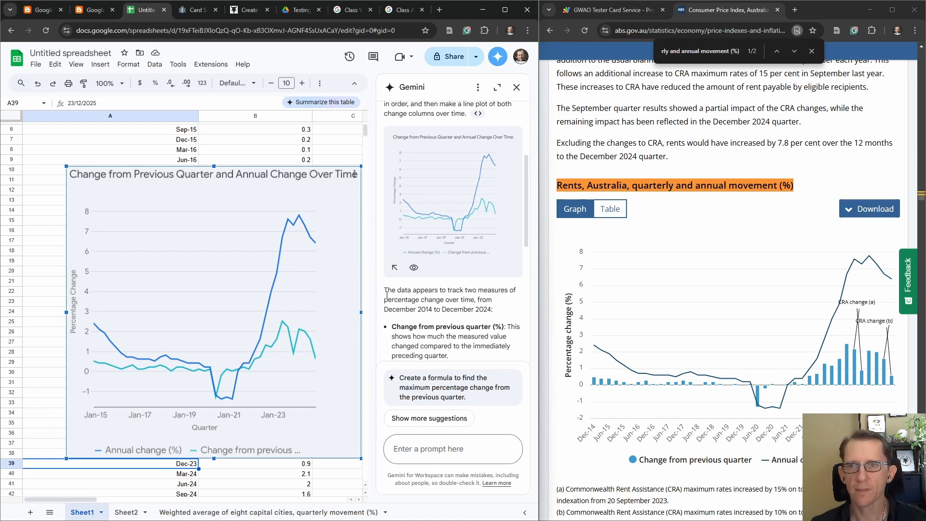
{"action": "type", "text": "Upat teh"}
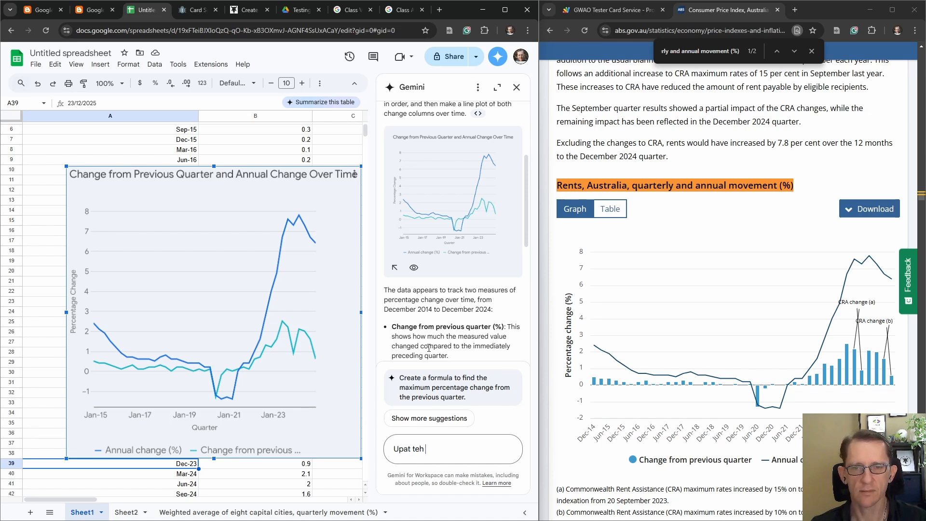
{"action": "key", "text": "BackSpace"}
{"action": "key", "text": "BackSpace"}
{"action": "key", "text": "BackSpace"}
{"action": "key", "text": "BackSpace"}
{"action": "key", "text": "BackSpace"}
{"action": "key", "text": "BackSpace"}
{"action": "key", "text": "BackSpace"}
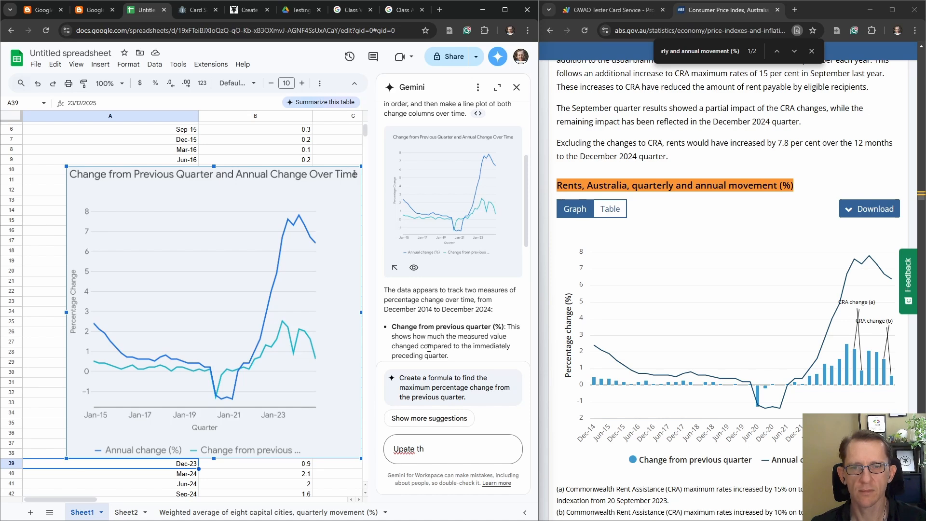
{"action": "type", "text": "date y"}
{"action": "key", "text": "BackSpace"}
{"action": "type", "text": "the cahr"}
{"action": "type", "text": "har"}
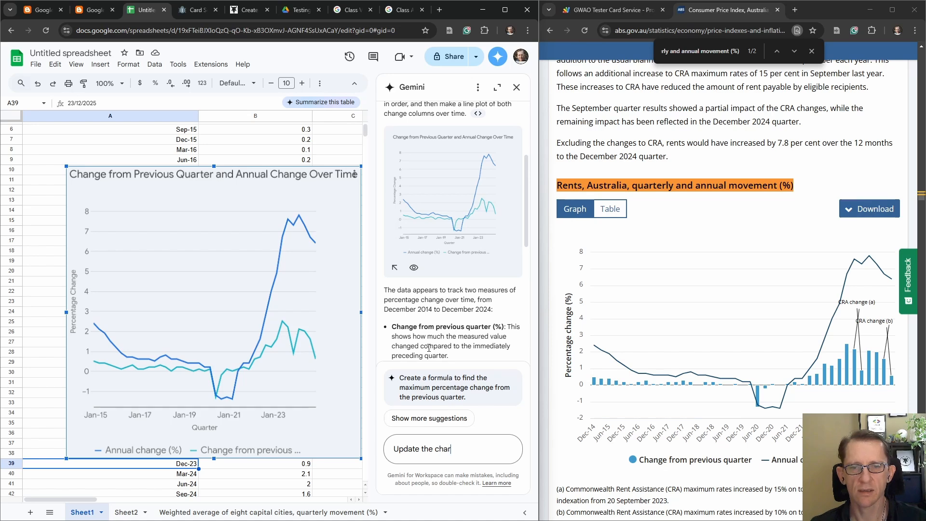
{"action": "type", "text": "t so that teh"}
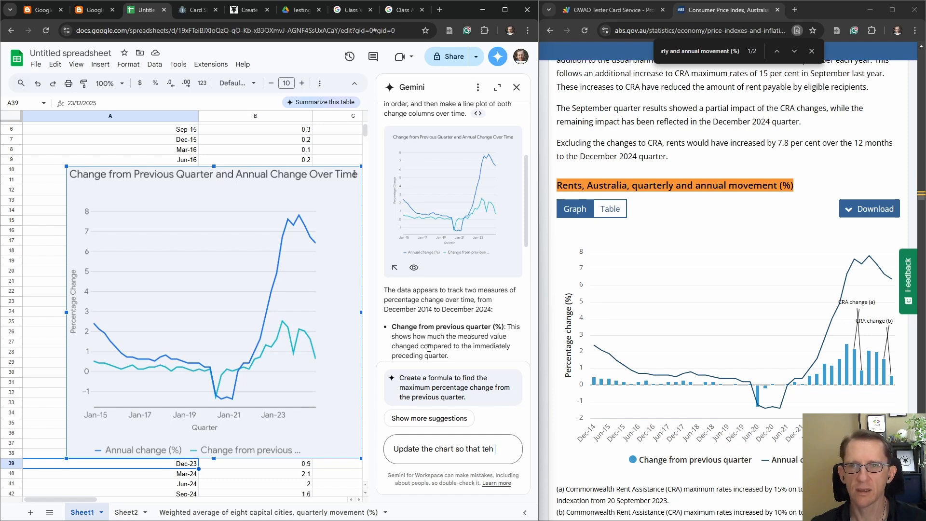
{"action": "scroll", "coordinate": [279, 152], "scroll_direction": "up", "scroll_amount": 2}
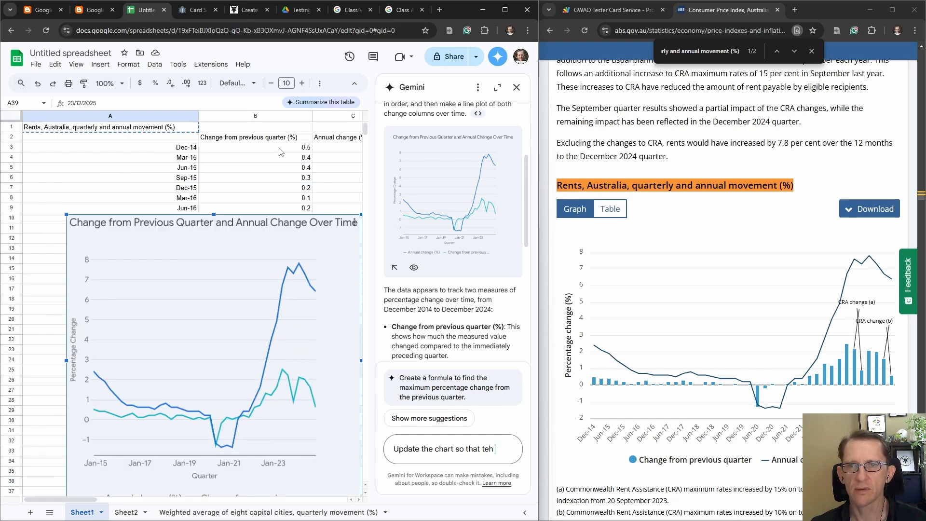
{"action": "left_click_drag", "start_coordinate": [494, 449], "coordinate": [486, 449]}
{"action": "type", "text": "he c"}
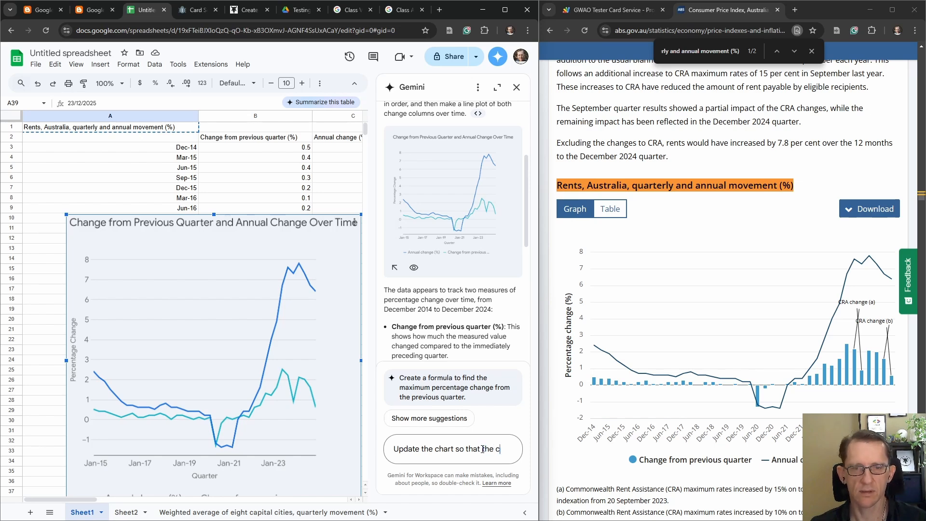
{"action": "type", "text": "hange from preivou"}
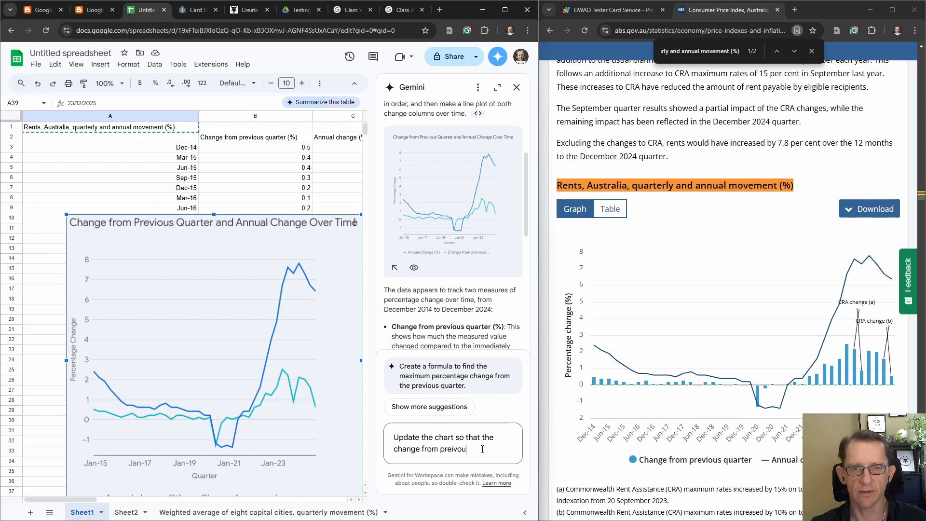
{"action": "key", "text": "BackSpace"}
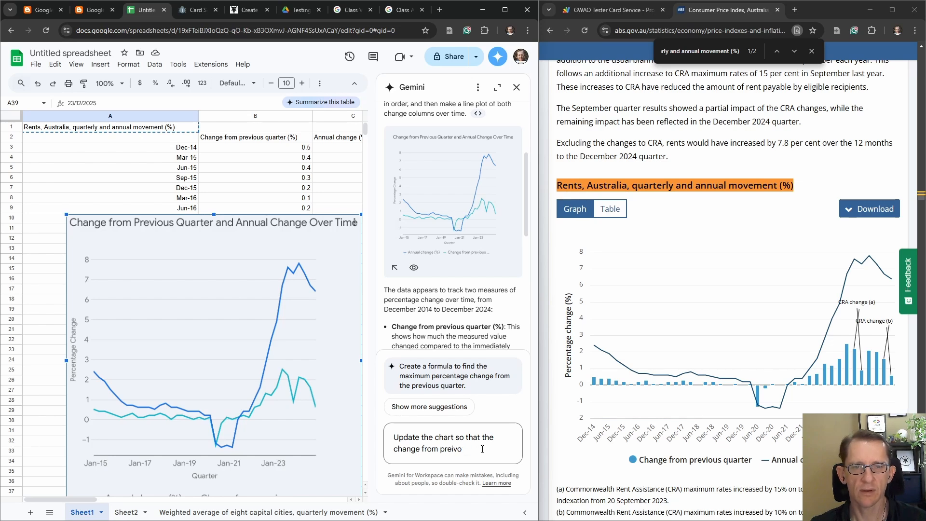
{"action": "key", "text": "BackSpace"}
{"action": "type", "text": "vioius"}
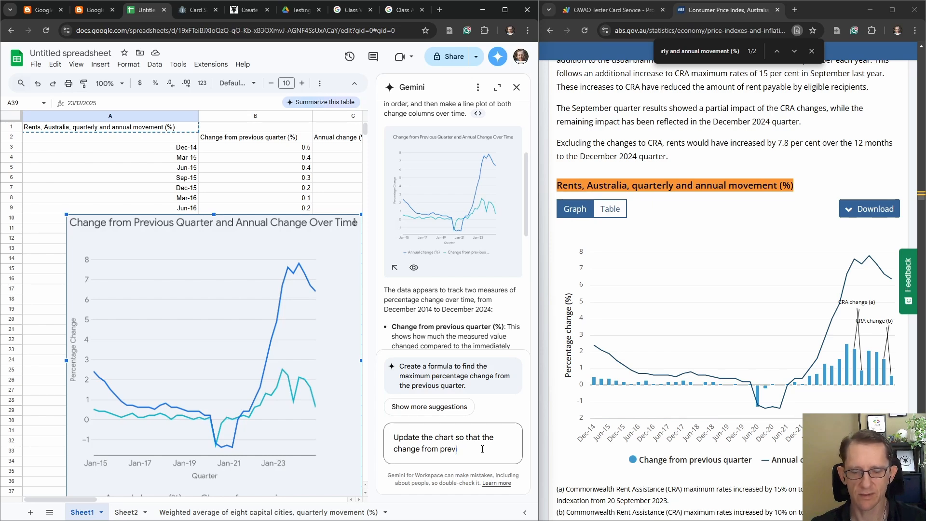
{"action": "type", "text": "ous "}
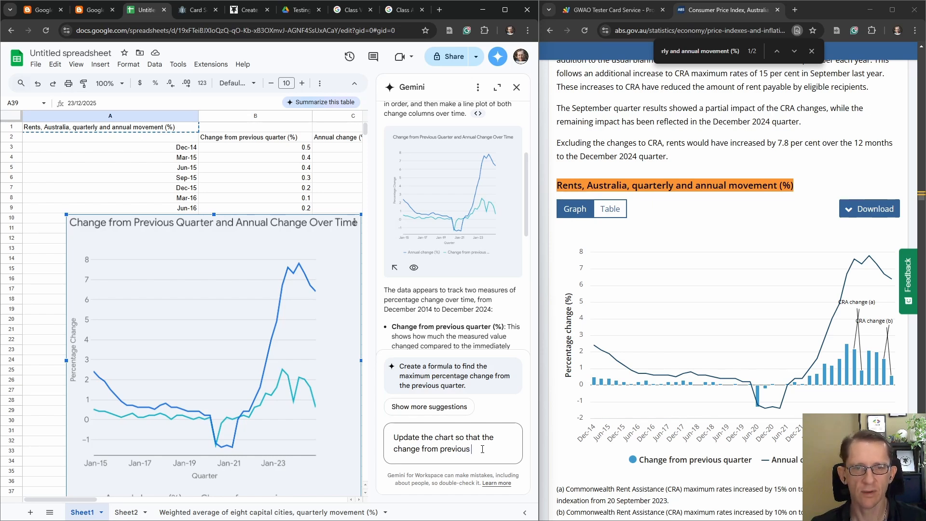
{"action": "type", "text": "quarter"}
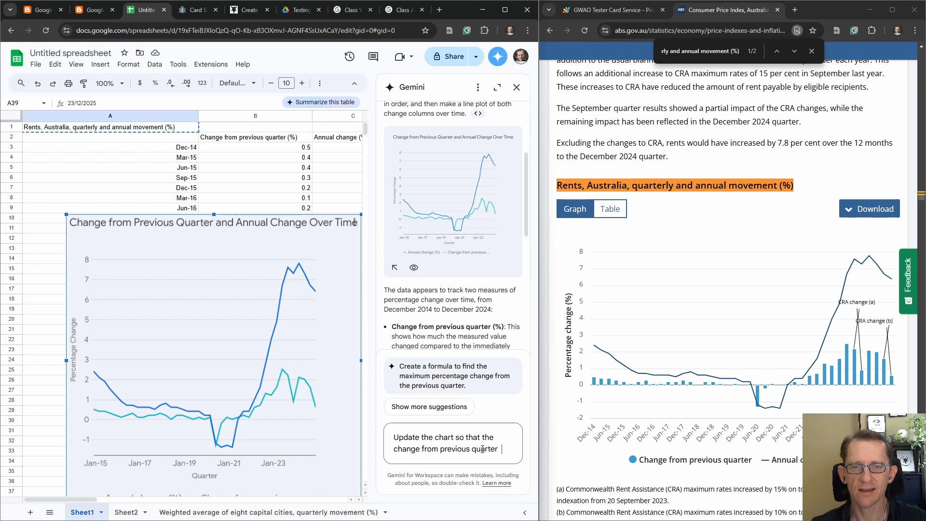
{"action": "type", "text": "is a"}
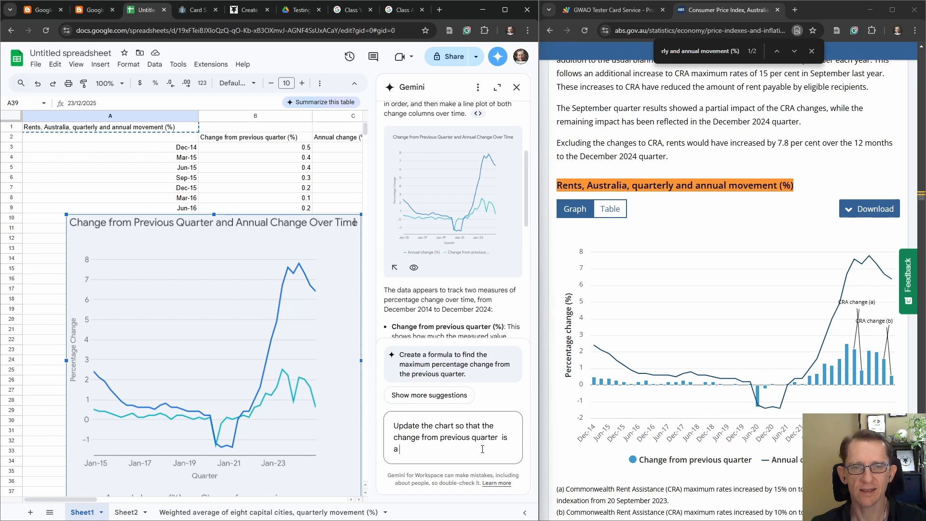
{"action": "type", "text": " bar chart "}
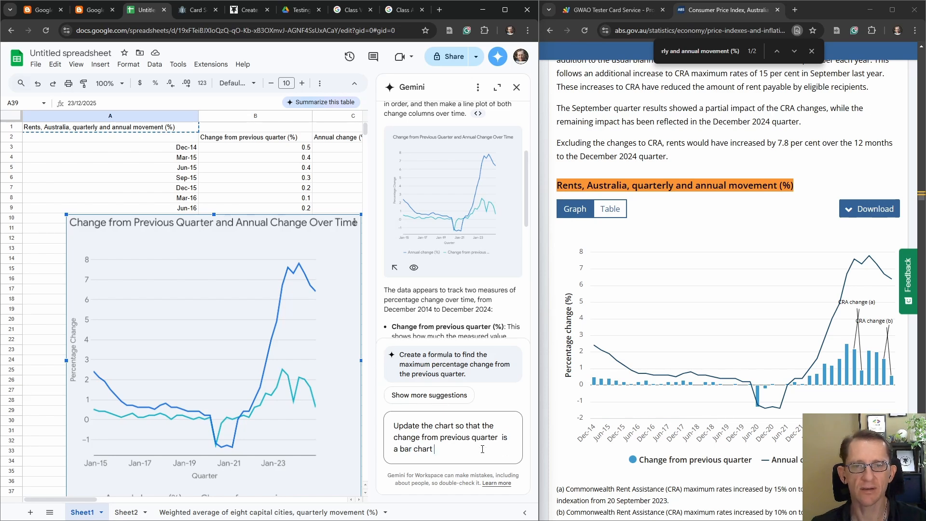
{"action": "type", "text": "and the"}
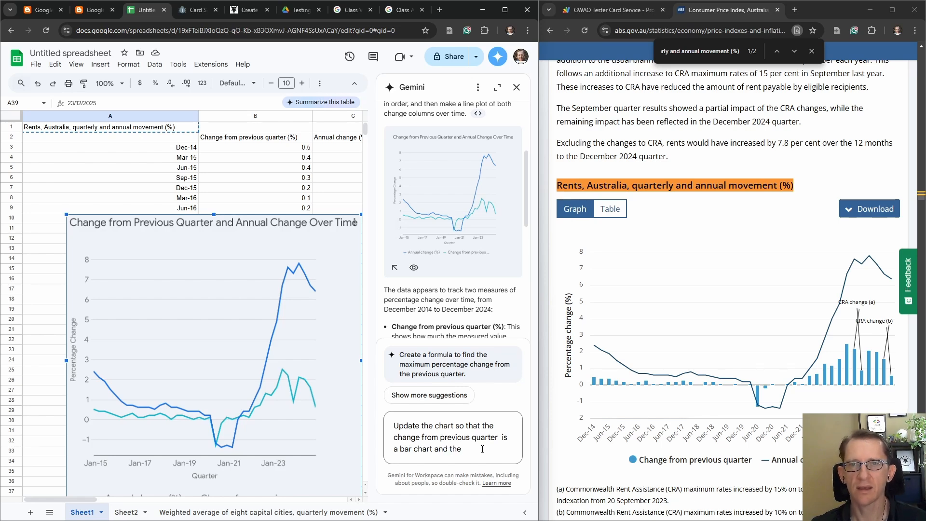
{"action": "type", "text": " annual ch"}
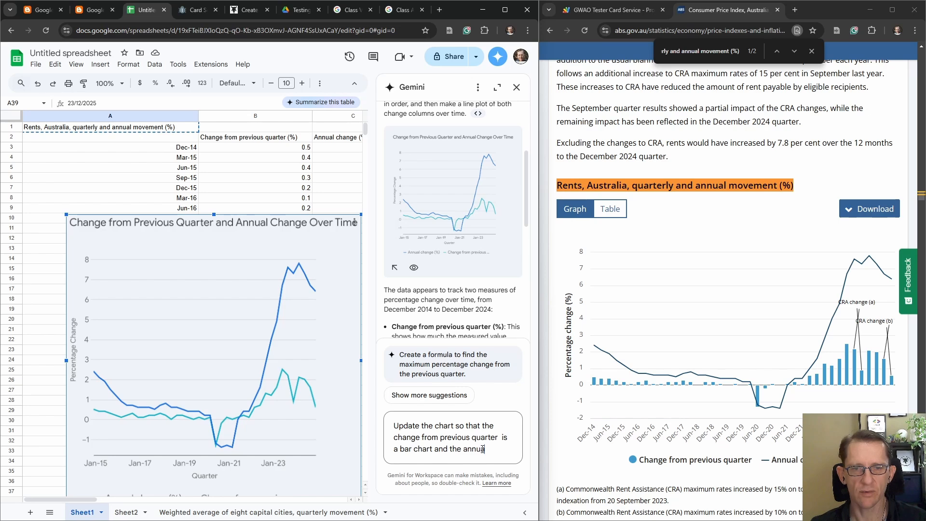
{"action": "type", "text": "ange i"}
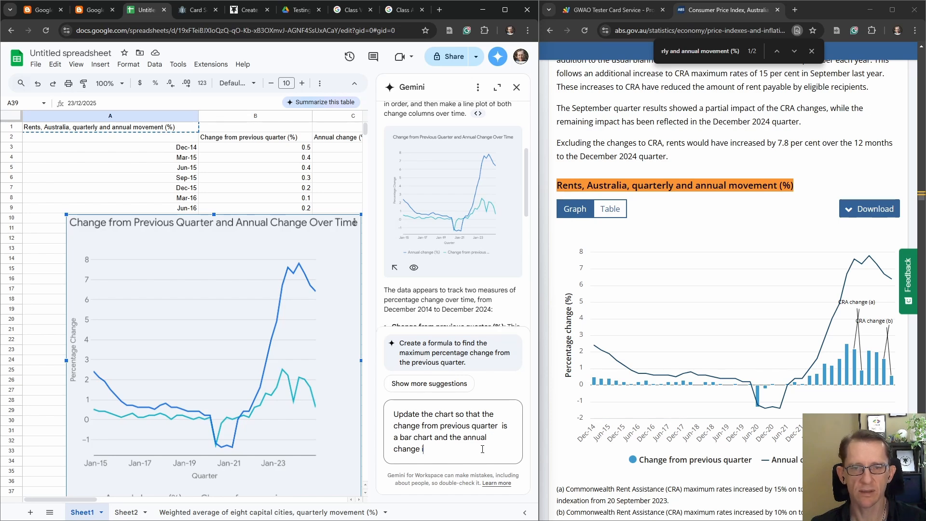
{"action": "type", "text": "s a line chart."}
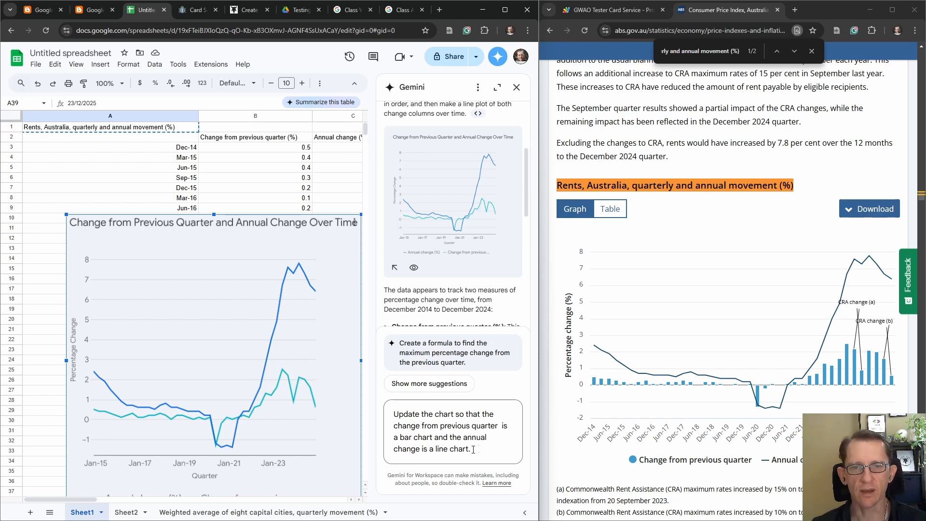
{"action": "key", "text": "Return"}
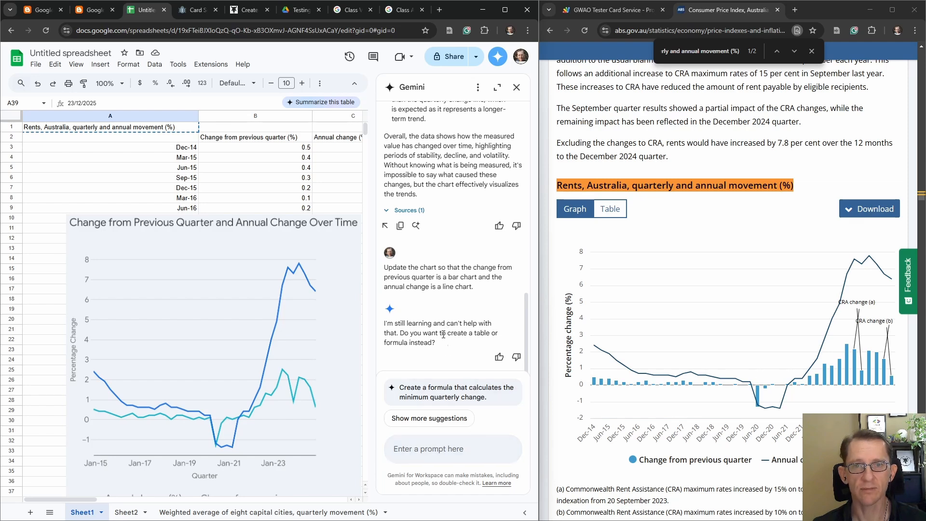
Rate Gemini's refusal as a bad response and submit the feedback "You can do it!!"
{"action": "left_click", "coordinate": [517, 357]}
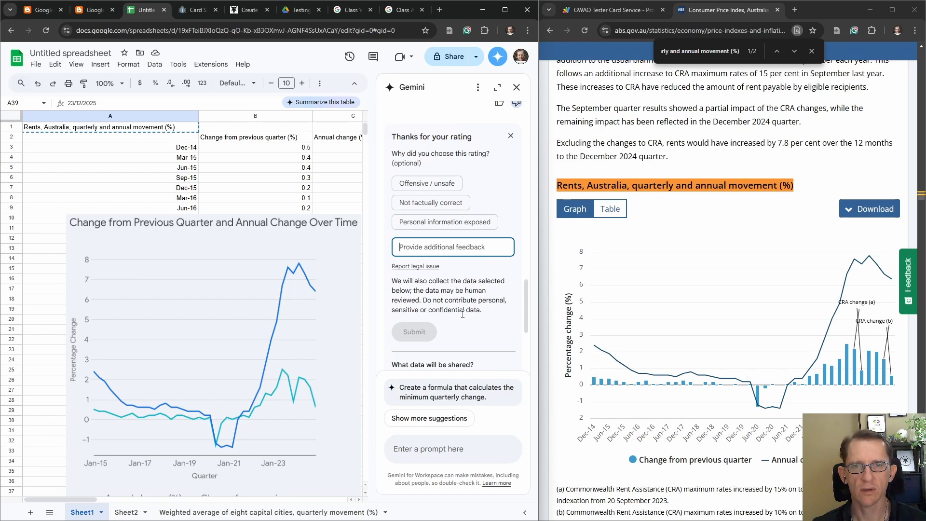
{"action": "type", "text": "You "}
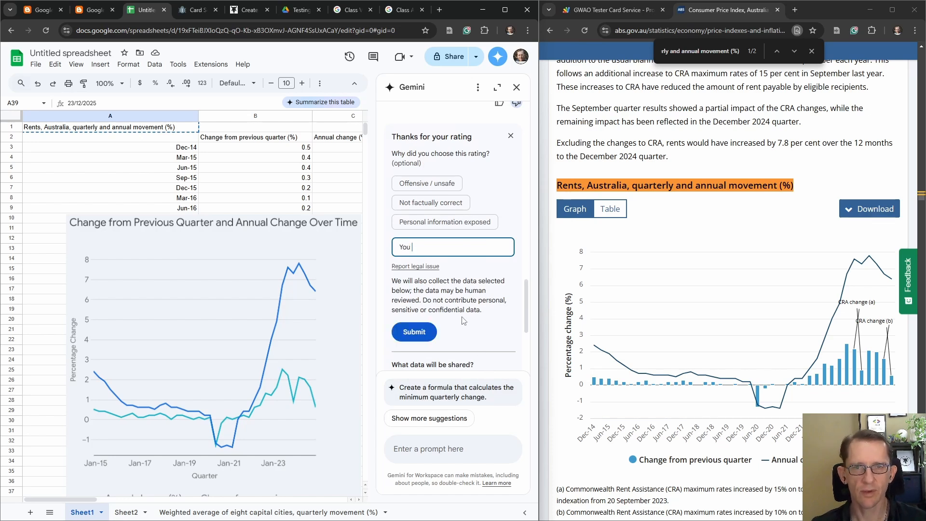
{"action": "type", "text": "can do it!!"}
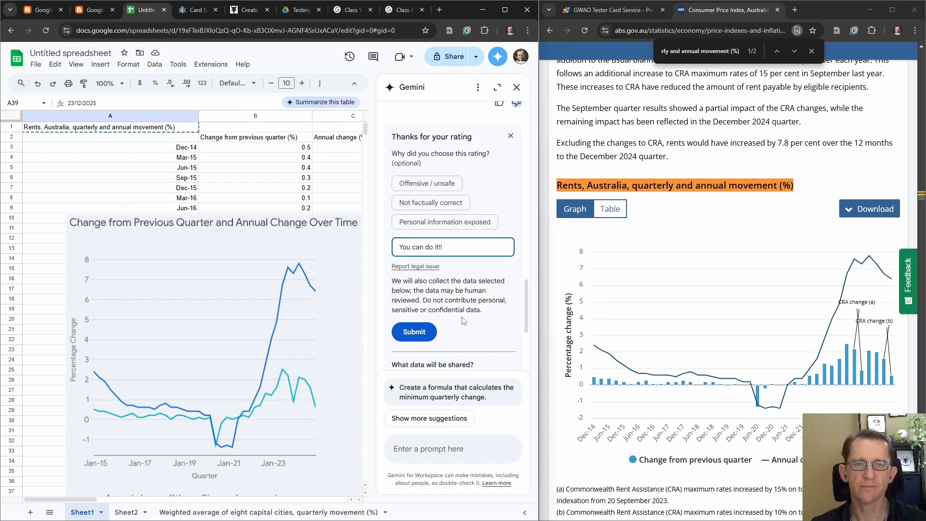
{"action": "left_click", "coordinate": [429, 331]}
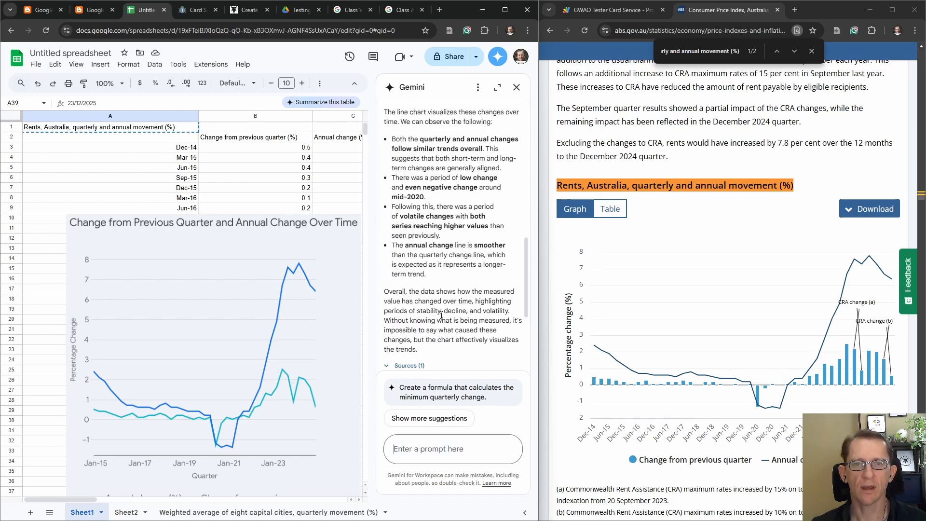
Edit the last Gemini prompt to say "Update the chart you suggested so that", drop its final period, and resubmit it
{"action": "scroll", "coordinate": [441, 315], "scroll_direction": "down", "scroll_amount": 3}
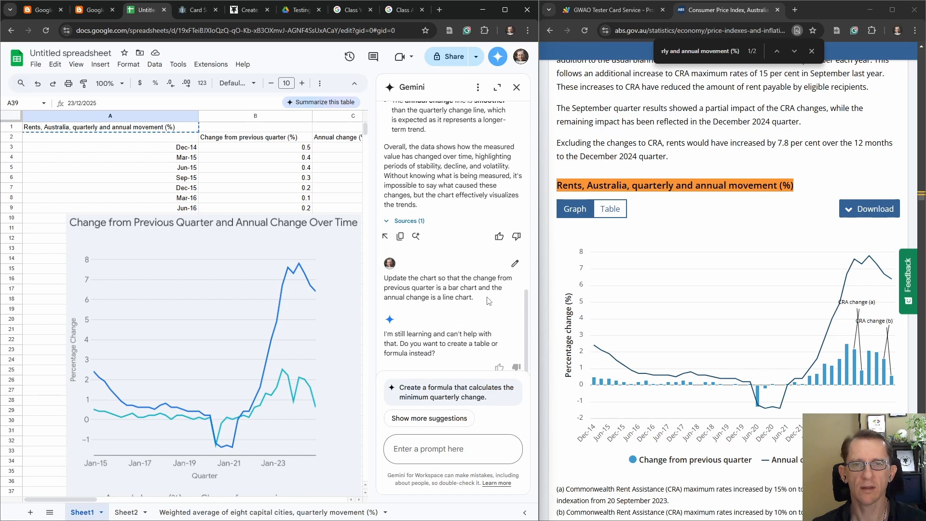
{"action": "left_click_drag", "start_coordinate": [487, 302], "coordinate": [516, 267]}
{"action": "left_click", "coordinate": [515, 264]}
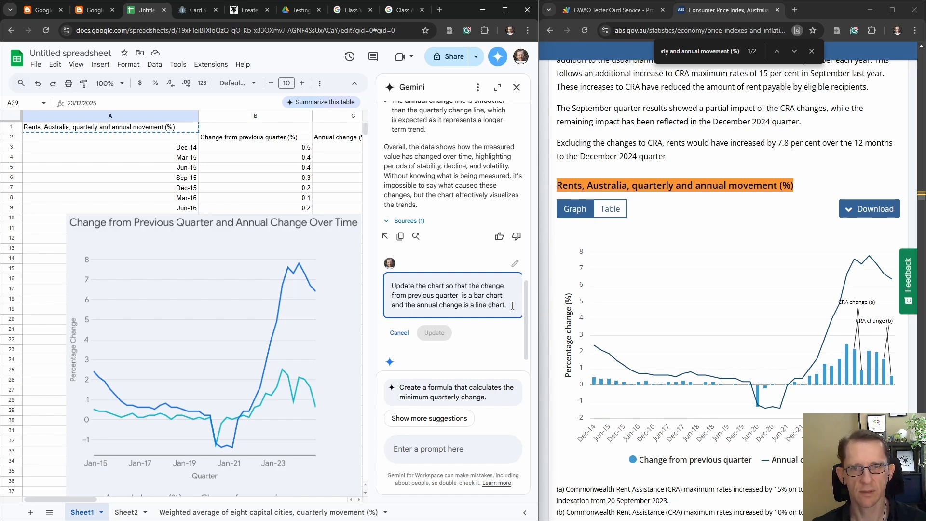
{"action": "key", "text": "BackSpace"}
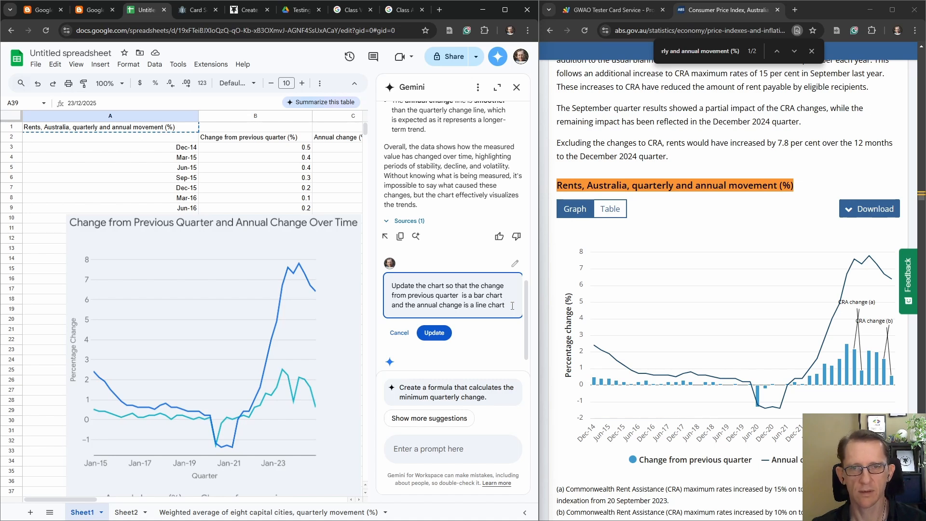
{"action": "left_click", "coordinate": [445, 286]}
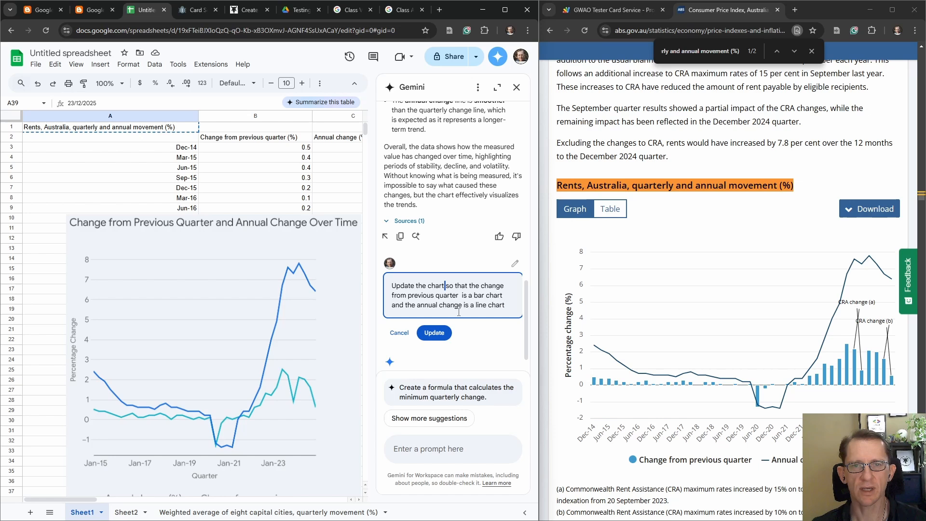
{"action": "type", "text": "you"}
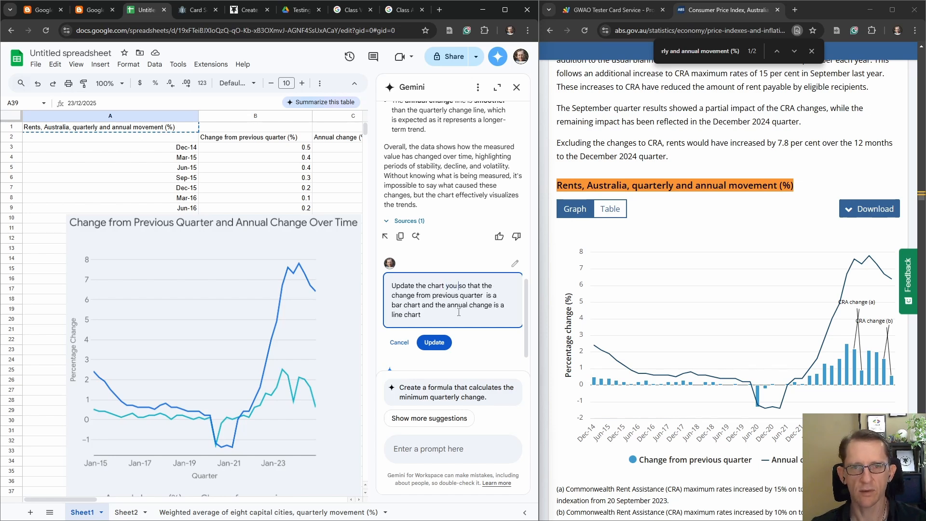
{"action": "type", "text": " suggested"}
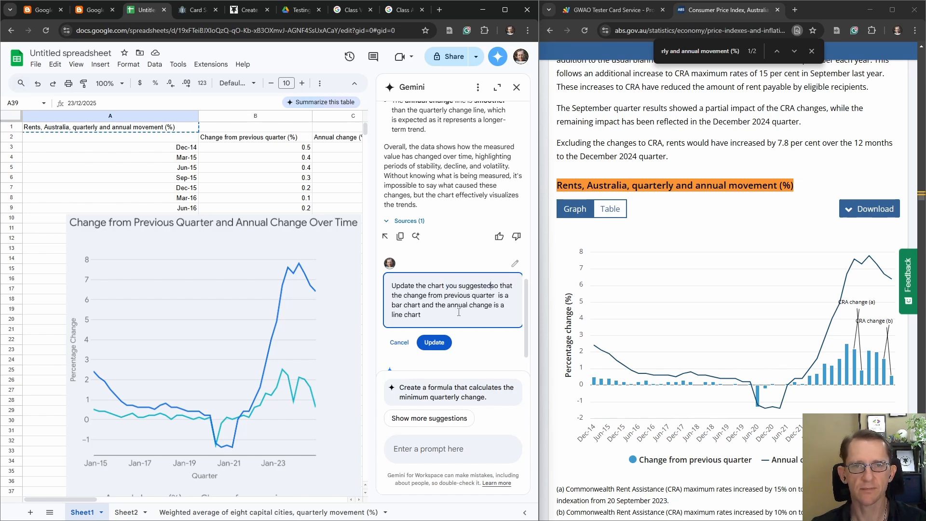
{"action": "left_click", "coordinate": [425, 344]}
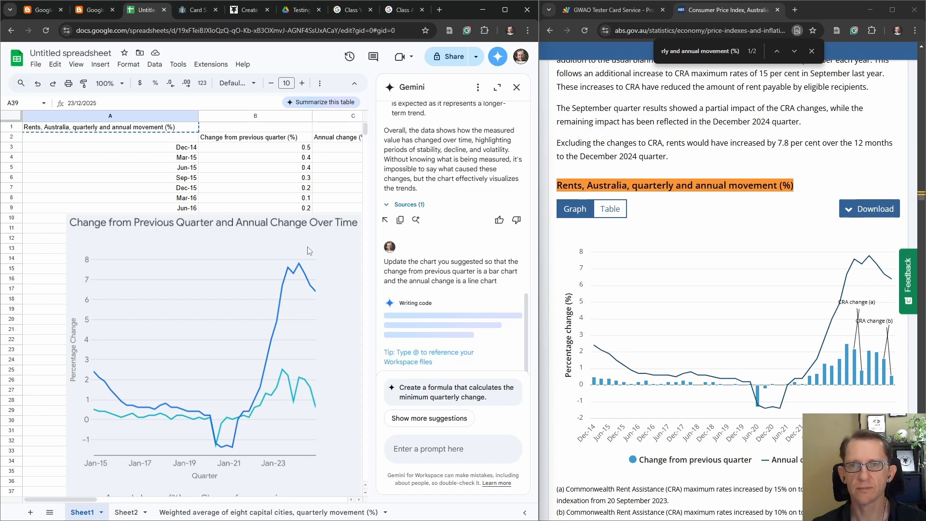
Move the inserted chart image below the data and source note so its upper edge sits at row 54
{"action": "scroll", "coordinate": [314, 236], "scroll_direction": "down", "scroll_amount": 2}
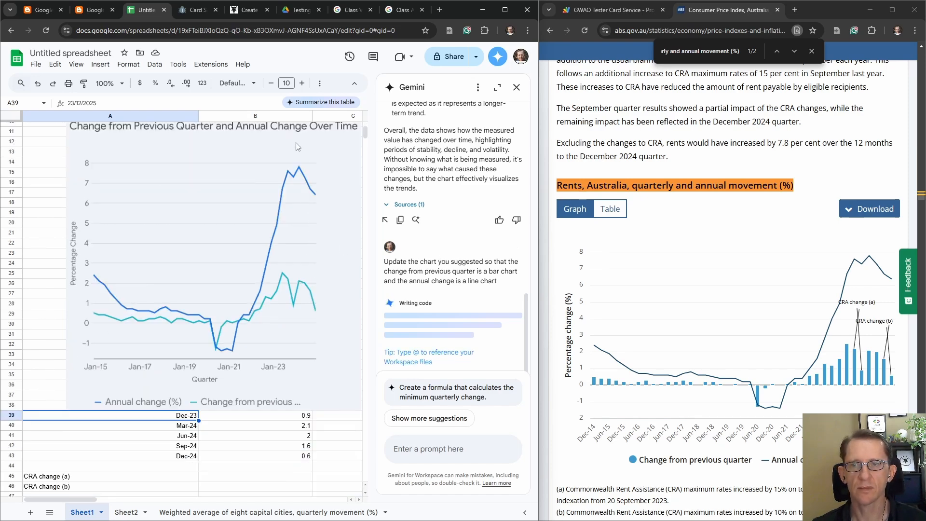
{"action": "left_click_drag", "start_coordinate": [296, 146], "coordinate": [221, 343]}
{"action": "scroll", "coordinate": [235, 290], "scroll_direction": "up", "scroll_amount": 1}
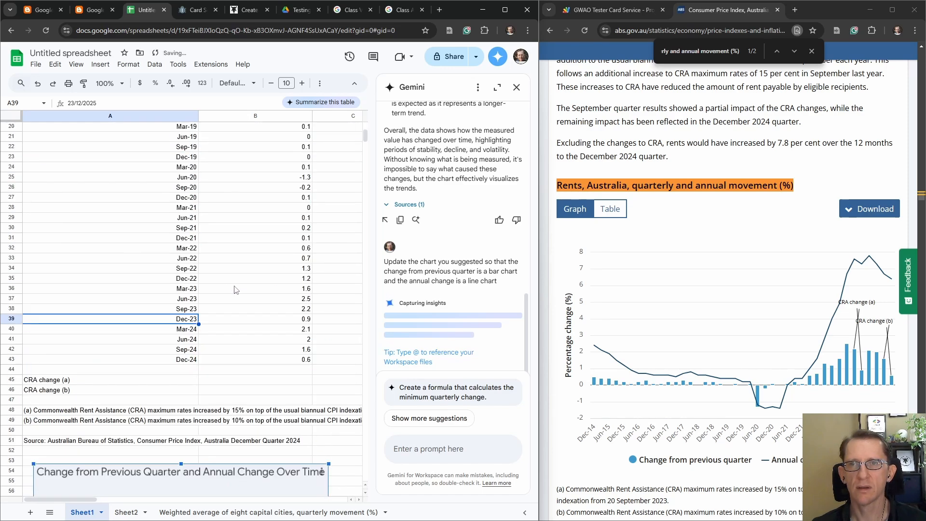
Add the header "Months" in cell A2 and select the data table A2:C43
{"action": "scroll", "coordinate": [235, 289], "scroll_direction": "up", "scroll_amount": 4}
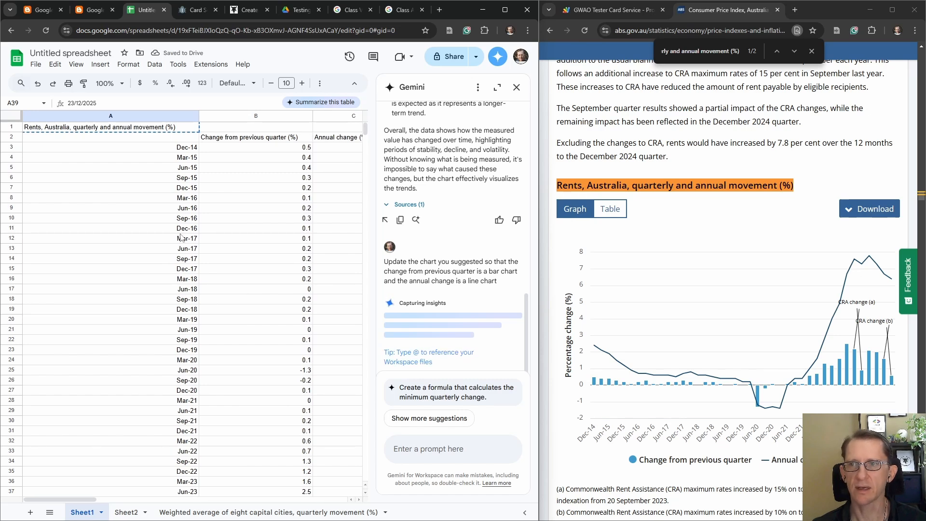
{"action": "left_click", "coordinate": [118, 138]}
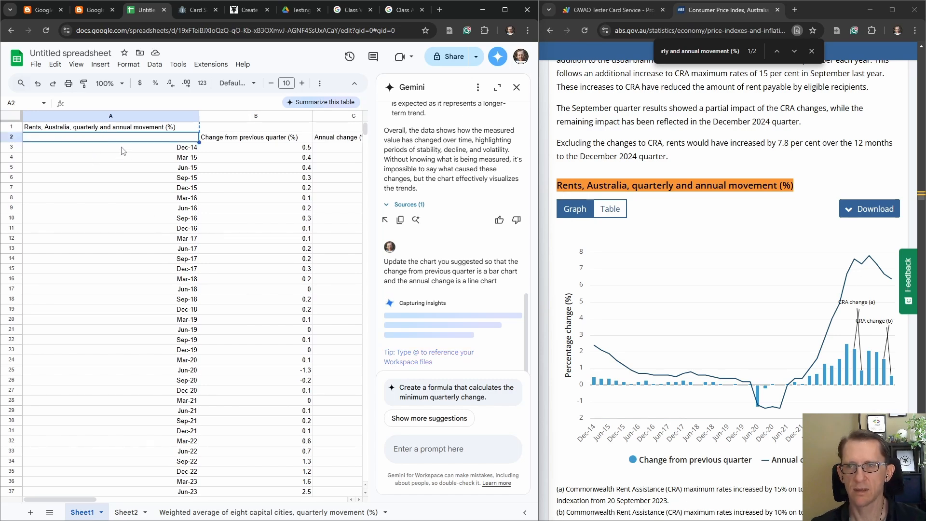
{"action": "type", "text": "Months"}
{"action": "key", "text": "Tab"}
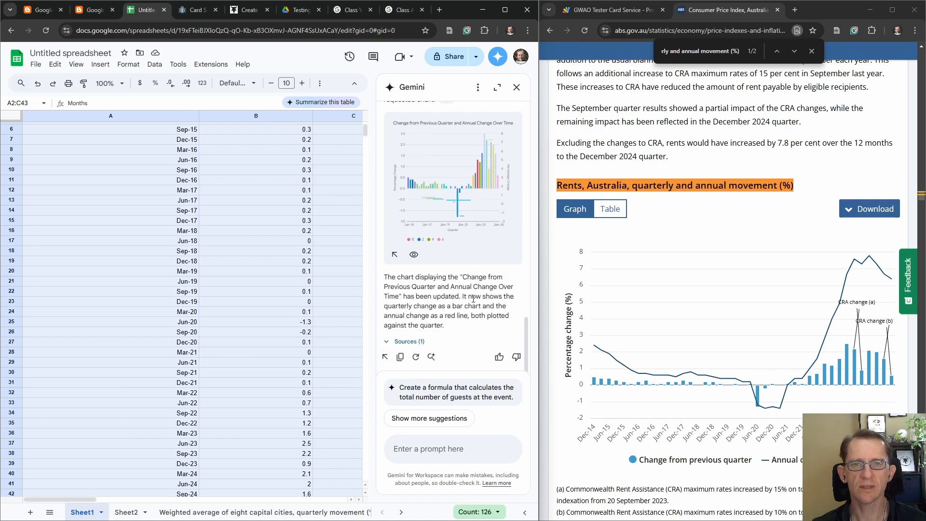
Review Gemini's updated chart reply and begin a new prompt reading "Create a chart by month where the Change from previous quarter"
{"action": "scroll", "coordinate": [193, 320], "scroll_direction": "up", "scroll_amount": 2}
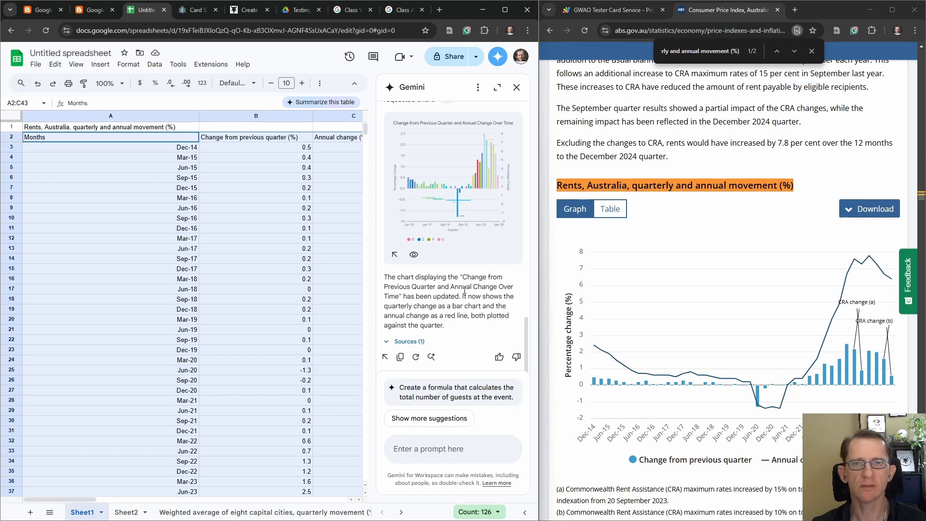
{"action": "scroll", "coordinate": [464, 289], "scroll_direction": "up", "scroll_amount": 5}
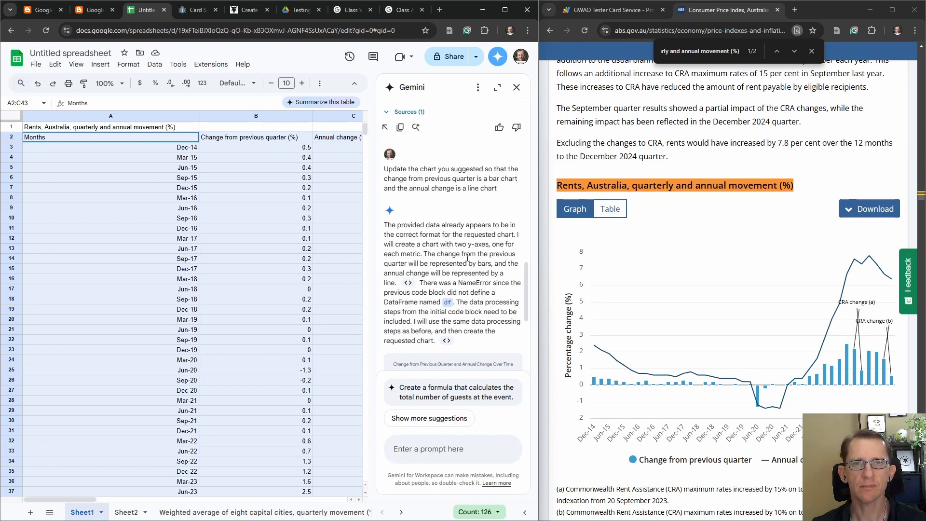
{"action": "scroll", "coordinate": [467, 258], "scroll_direction": "down", "scroll_amount": 5}
{"action": "left_click", "coordinate": [436, 447]}
{"action": "type", "text": "Createa a c"}
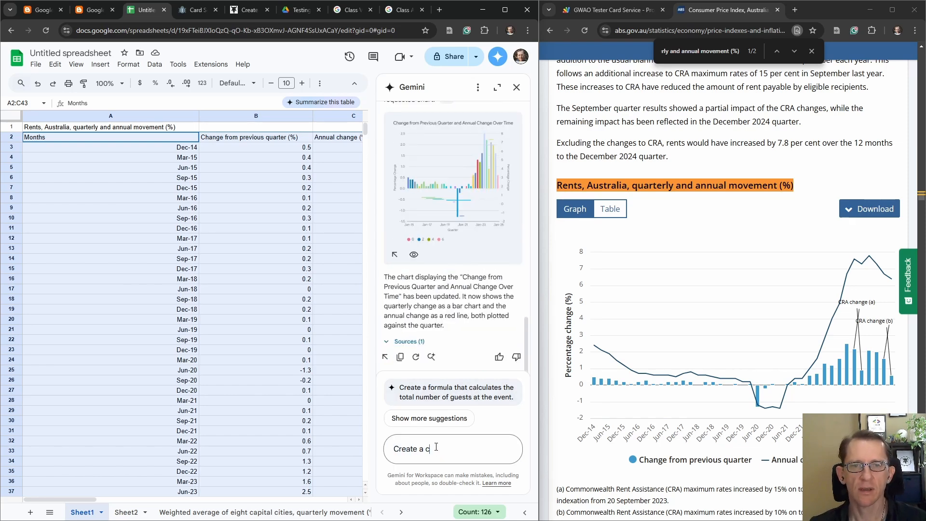
{"action": "type", "text": "hart where"}
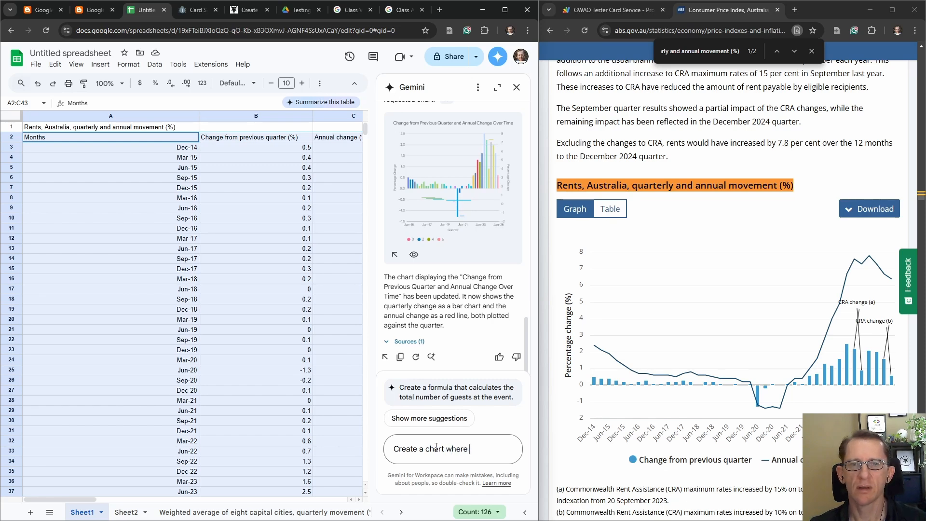
{"action": "key", "text": "BackSpace"}
{"action": "key", "text": "BackSpace"}
{"action": "key", "text": "BackSpace"}
{"action": "key", "text": "BackSpace"}
{"action": "key", "text": "BackSpace"}
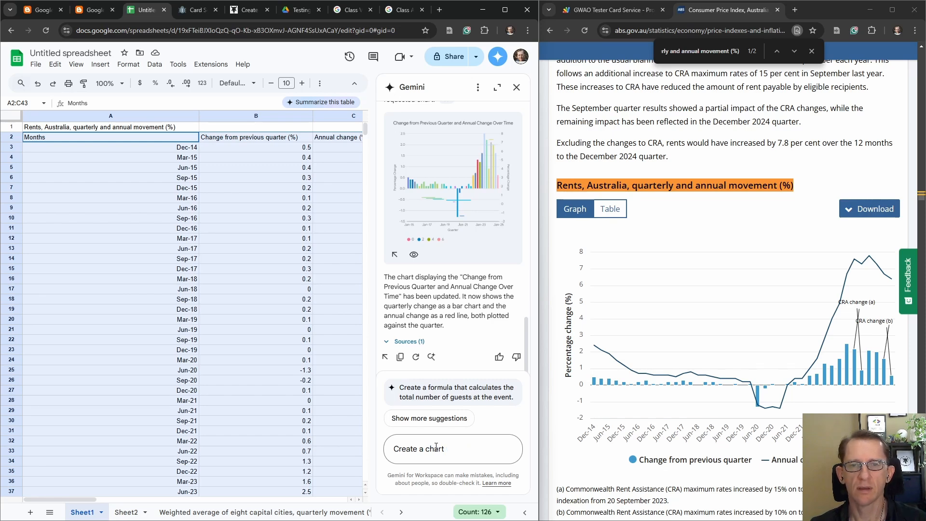
{"action": "type", "text": "by"}
{"action": "type", "text": "month where"}
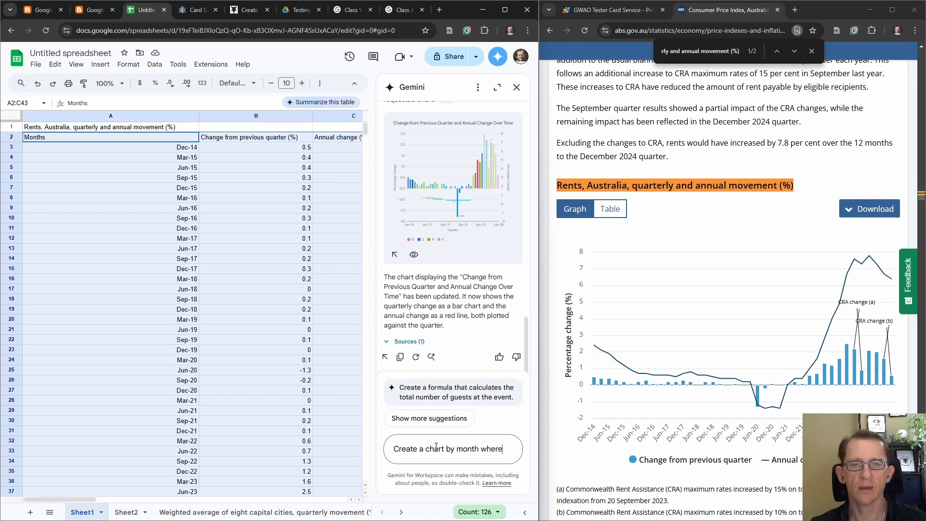
{"action": "type", "text": " the Cahnge"}
{"action": "key", "text": "BackSpace"}
{"action": "key", "text": "BackSpace"}
{"action": "key", "text": "BackSpace"}
{"action": "key", "text": "BackSpace"}
{"action": "key", "text": "BackSpace"}
{"action": "type", "text": "hange from previous"}
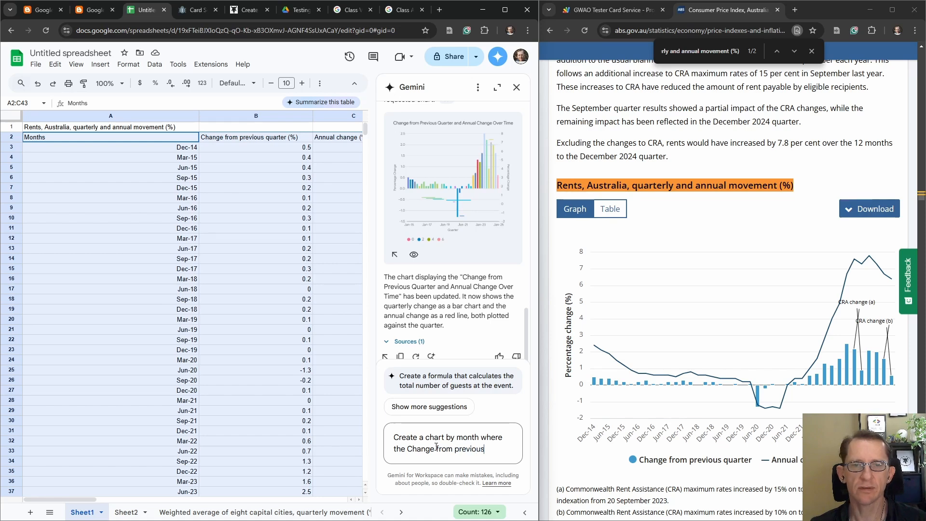
{"action": "type", "text": " quarter"}
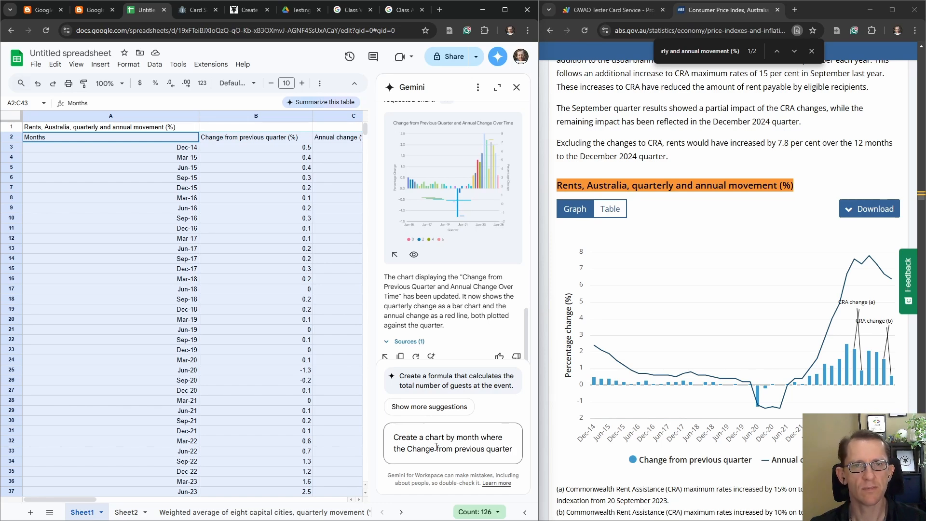
Continue the Gemini prompt with "is a bar chart and the 'Annual Change' is a line chart."
{"action": "scroll", "coordinate": [178, 371], "scroll_direction": "down", "scroll_amount": 6}
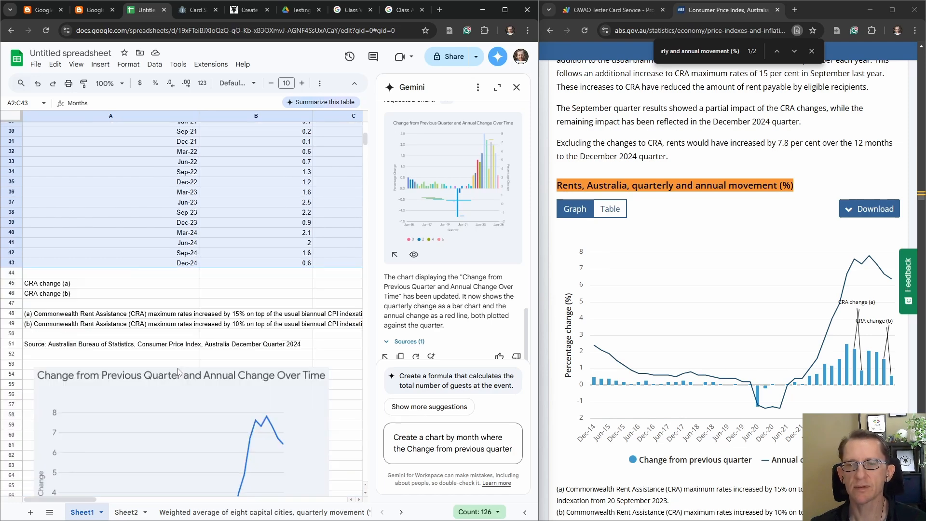
{"action": "scroll", "coordinate": [184, 373], "scroll_direction": "down", "scroll_amount": 5}
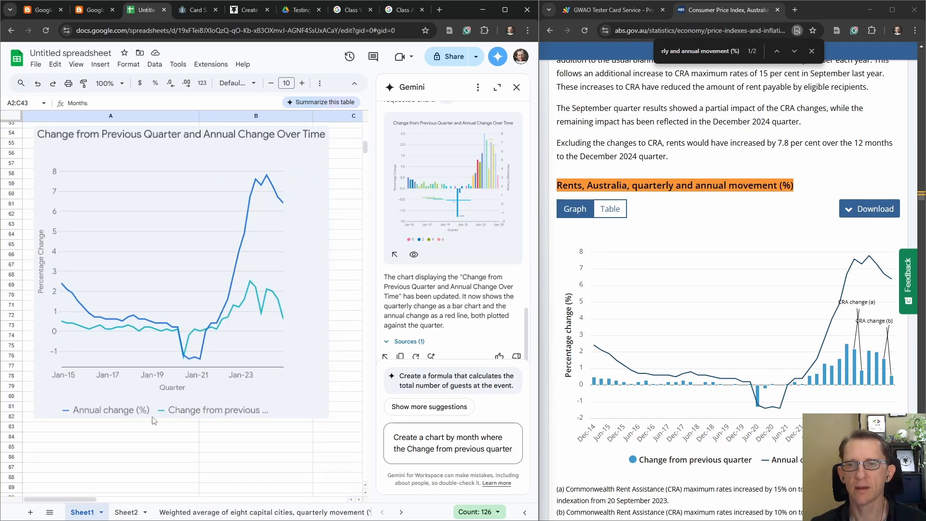
{"action": "scroll", "coordinate": [230, 408], "scroll_direction": "up", "scroll_amount": 2}
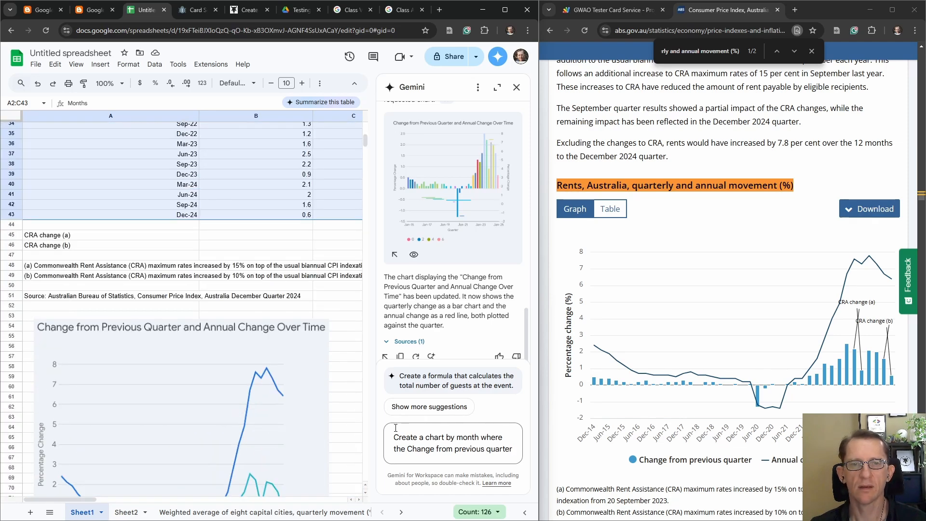
{"action": "type", "text": "is "}
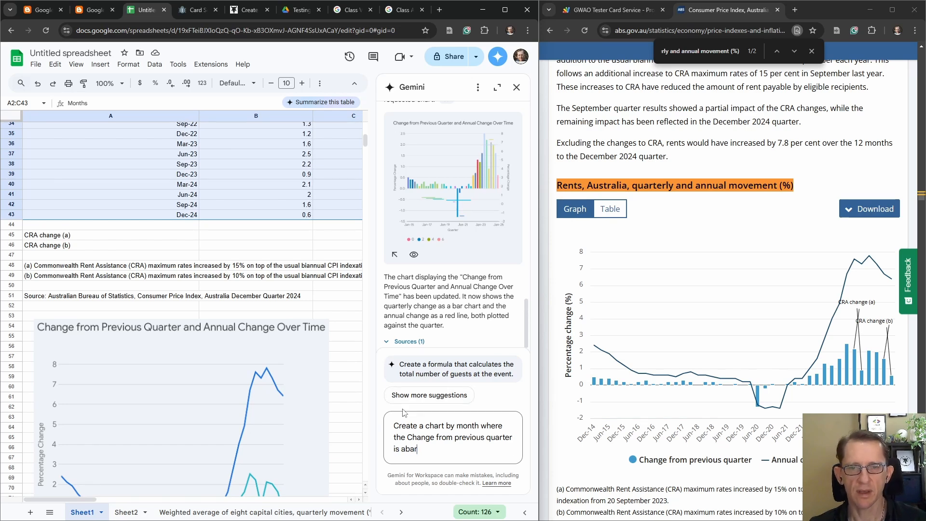
{"action": "type", "text": "a bar chart and the the change from"}
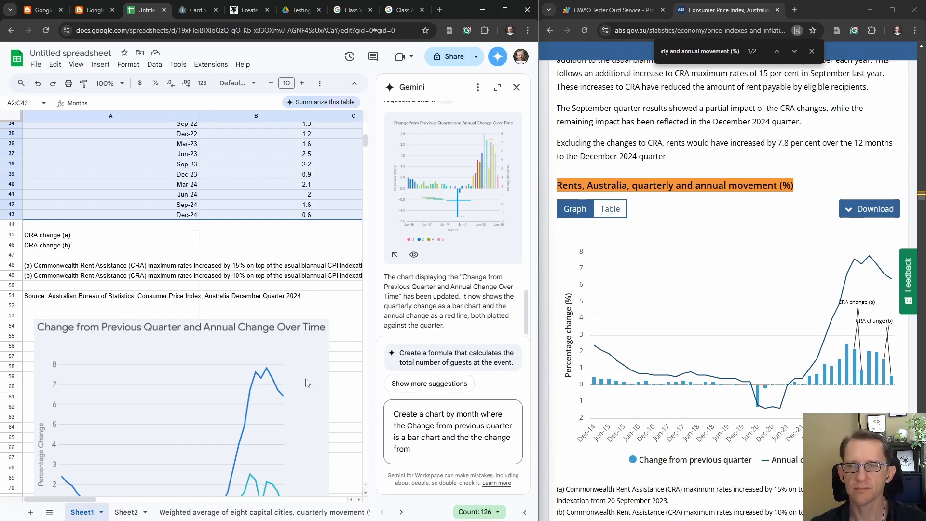
{"action": "scroll", "coordinate": [310, 386], "scroll_direction": "down", "scroll_amount": 5}
{"action": "scroll", "coordinate": [309, 347], "scroll_direction": "up", "scroll_amount": 12}
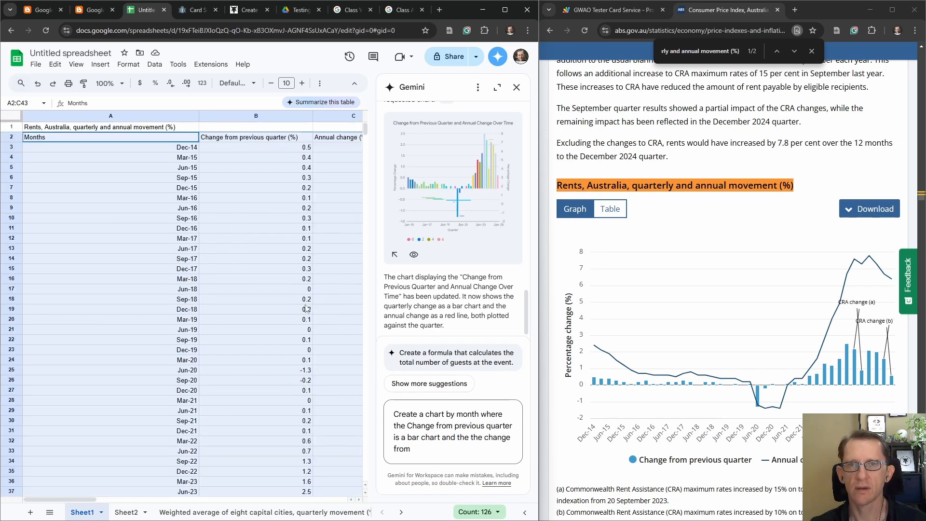
{"action": "left_click_drag", "start_coordinate": [415, 448], "coordinate": [471, 440]}
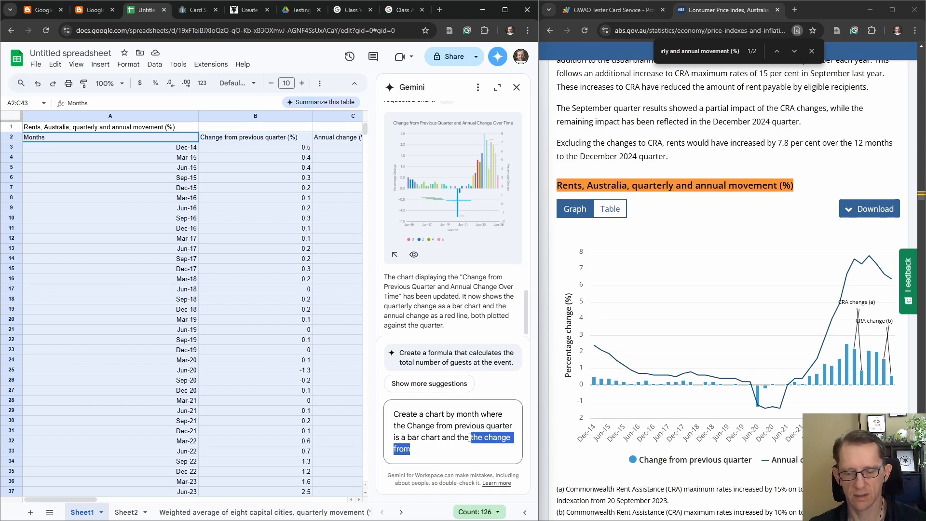
{"action": "type", "text": "'Annu"}
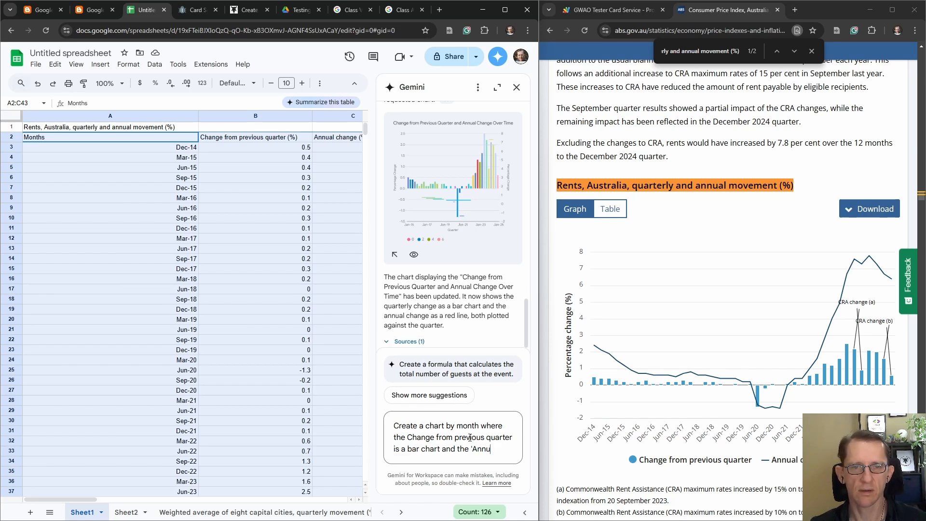
{"action": "type", "text": "al Ch"}
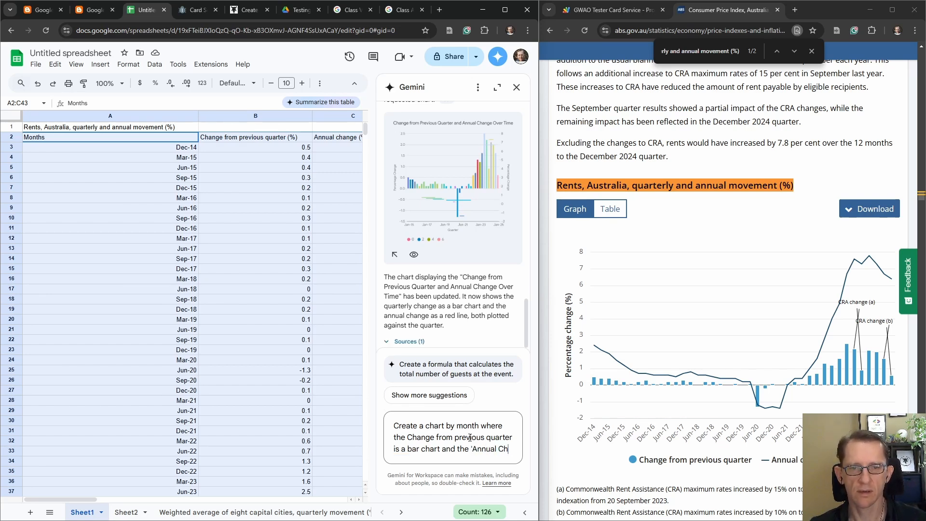
{"action": "type", "text": "ange' is a"}
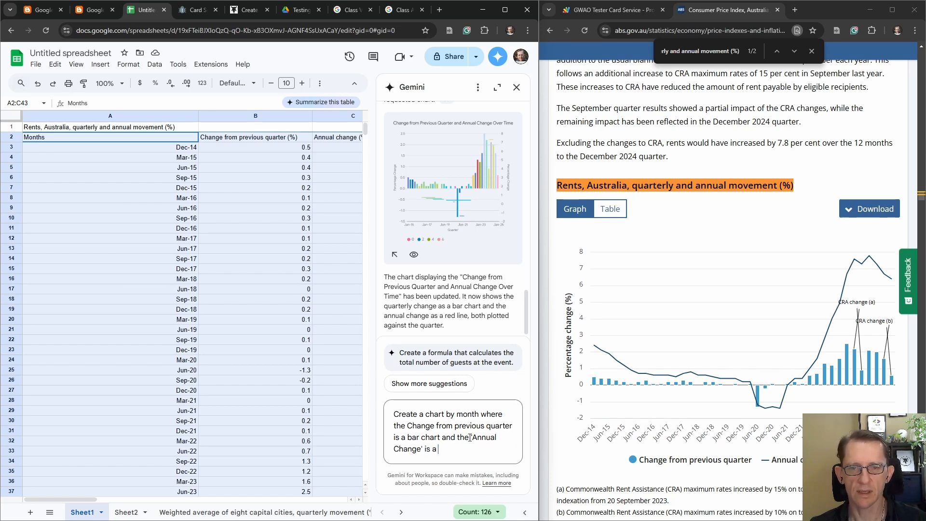
{"action": "type", "text": "cahrt"}
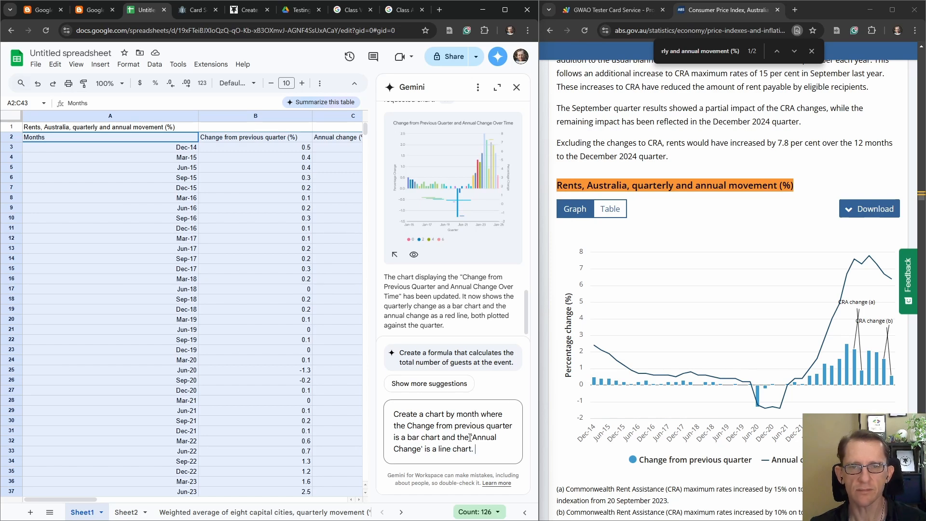
Enclose "Change from previous quarter" in single quotes in the Gemini prompt and submit it
{"action": "left_click", "coordinate": [408, 426]}
{"action": "type", "text": "'"}
{"action": "left_click", "coordinate": [421, 437]}
{"action": "type", "text": "'"}
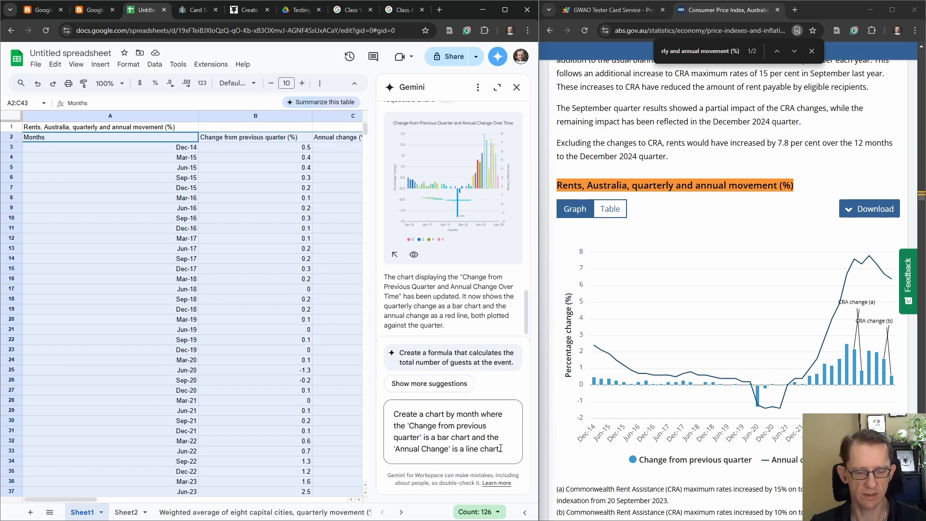
{"action": "key", "text": "Return"}
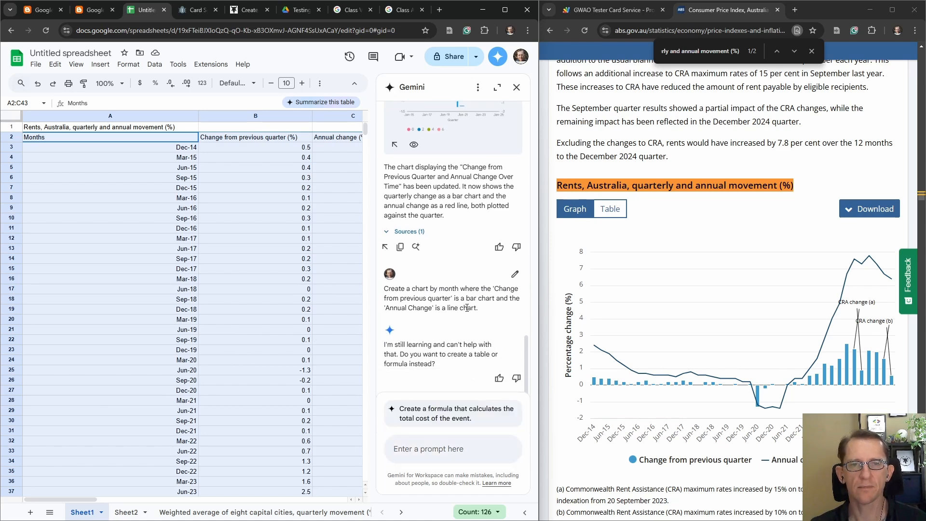
Edit the submitted prompt so it ends with "based on the data in the sheet." and resubmit it
{"action": "left_click", "coordinate": [515, 274]}
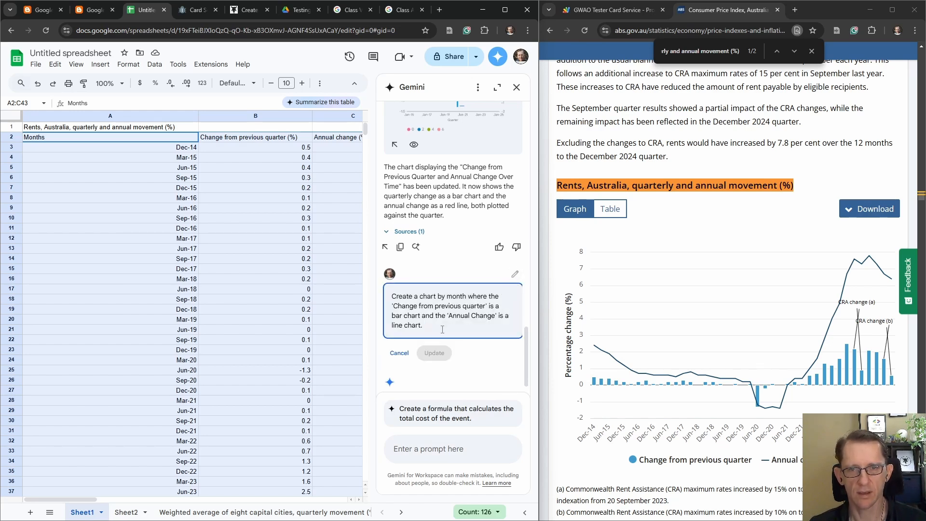
{"action": "key", "text": "BackSpace"}
{"action": "type", "text": "based on the data in the sheet."}
{"action": "left_click", "coordinate": [433, 352]}
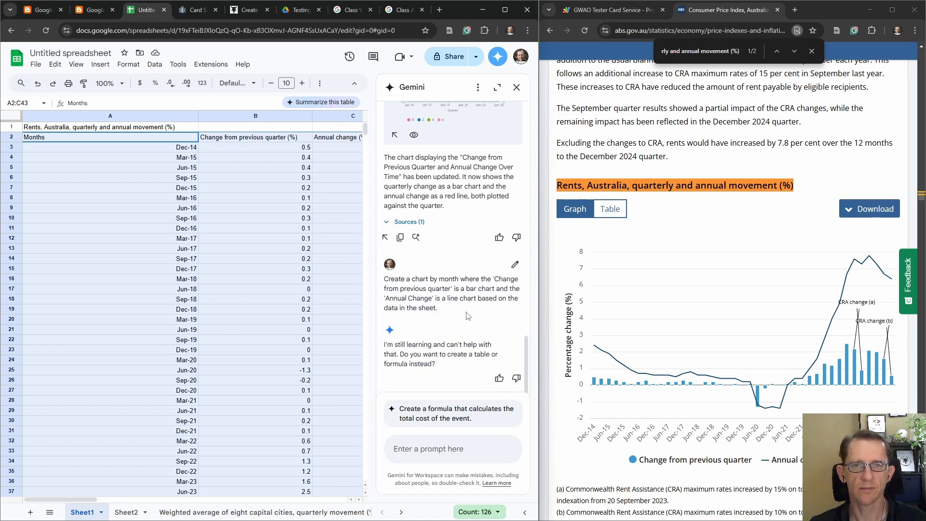
Add the sentence "Just like you did before." to the end of the submitted prompt and resubmit it
{"action": "left_click", "coordinate": [515, 265]}
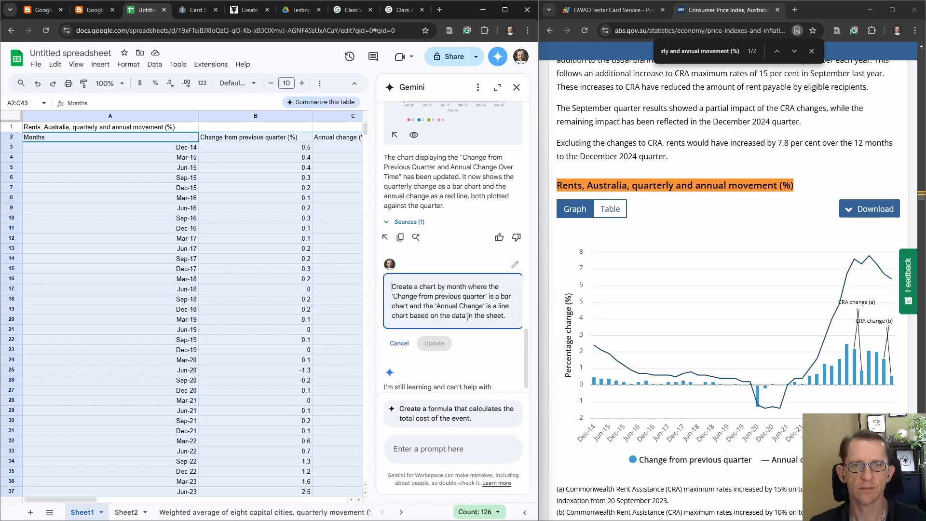
{"action": "scroll", "coordinate": [511, 318], "scroll_direction": "down", "scroll_amount": 2}
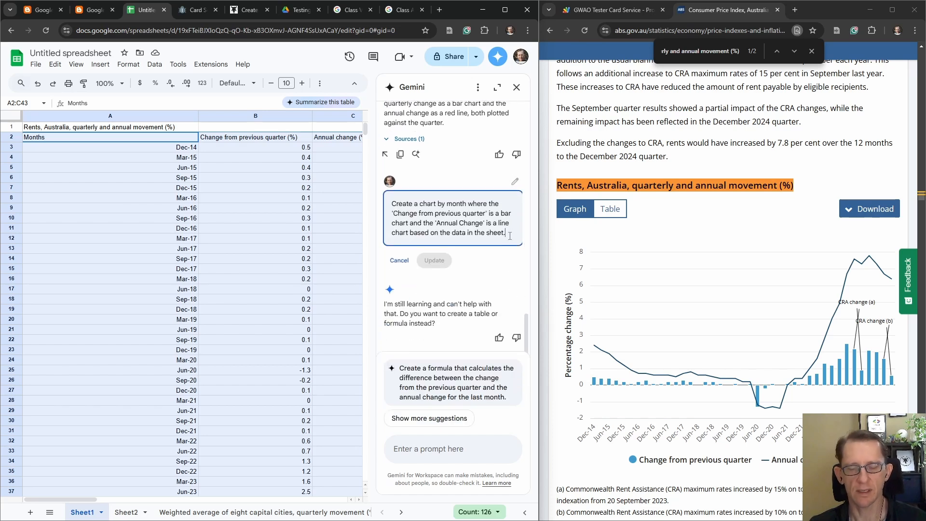
{"action": "type", "text": "Just lik"}
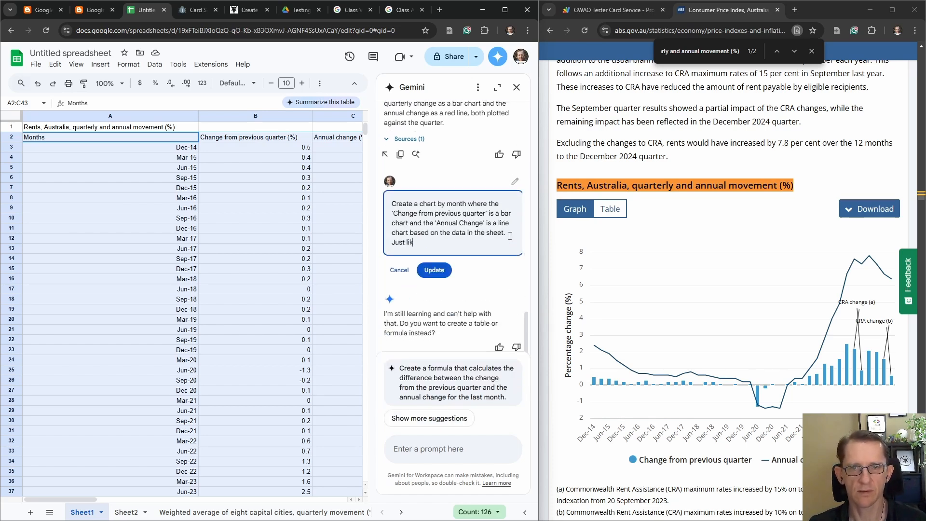
{"action": "type", "text": "e you did before."}
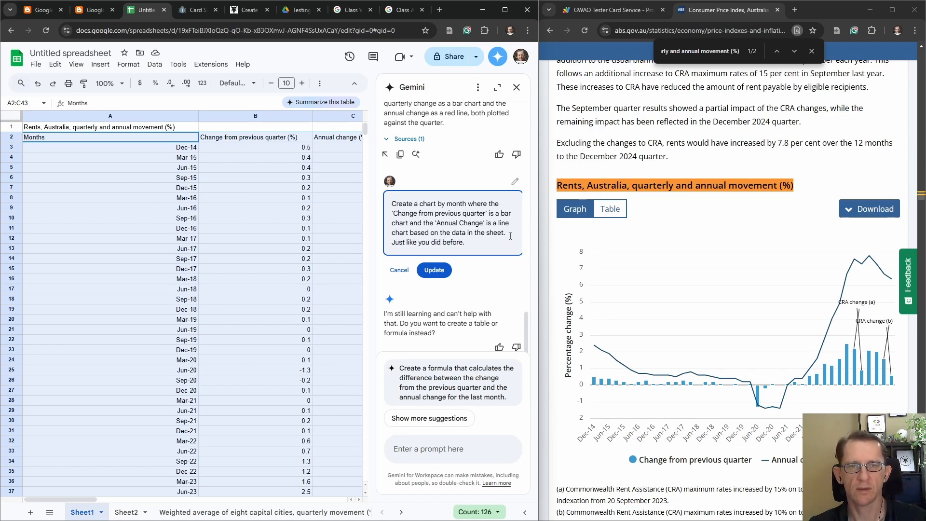
{"action": "left_click", "coordinate": [434, 270]}
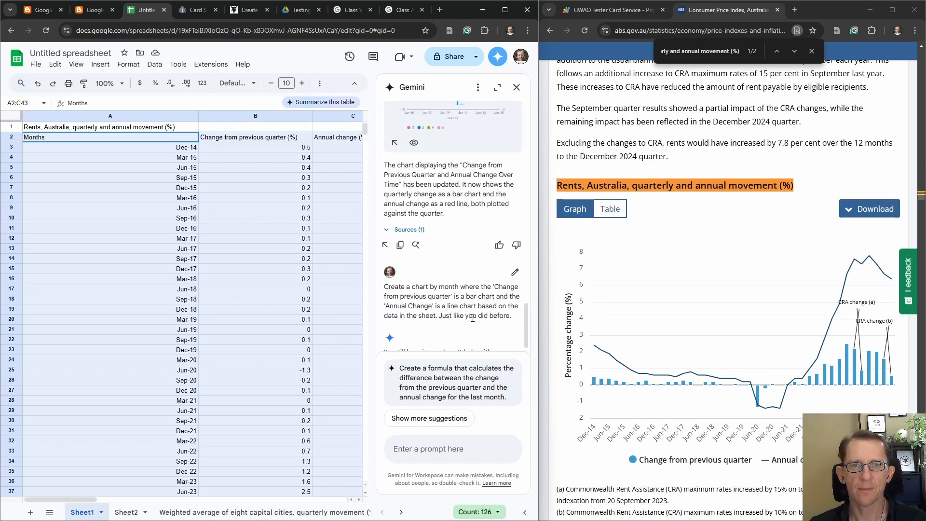
Look back over Gemini's earlier chart replies and submit a new prompt reading "Describe this data."
{"action": "scroll", "coordinate": [473, 320], "scroll_direction": "up", "scroll_amount": 3}
{"action": "scroll", "coordinate": [473, 322], "scroll_direction": "down", "scroll_amount": 3}
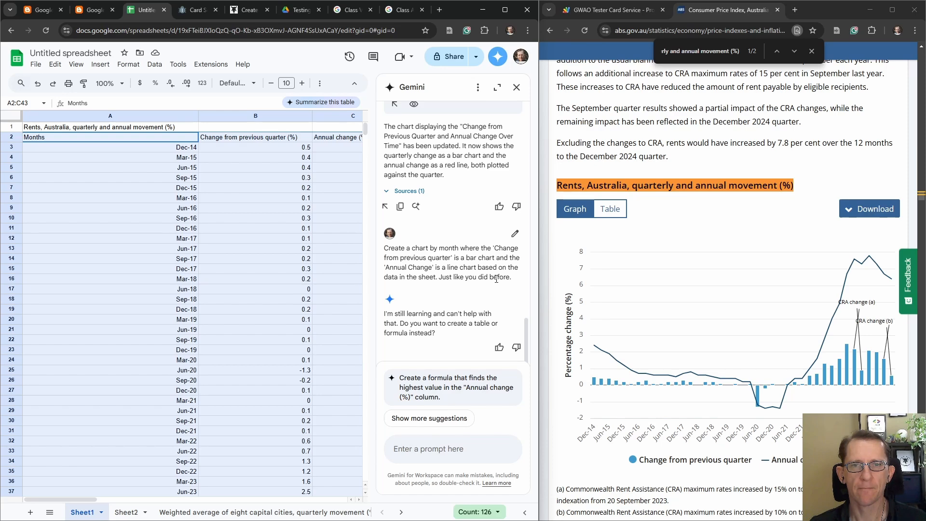
{"action": "scroll", "coordinate": [504, 280], "scroll_direction": "up", "scroll_amount": 15}
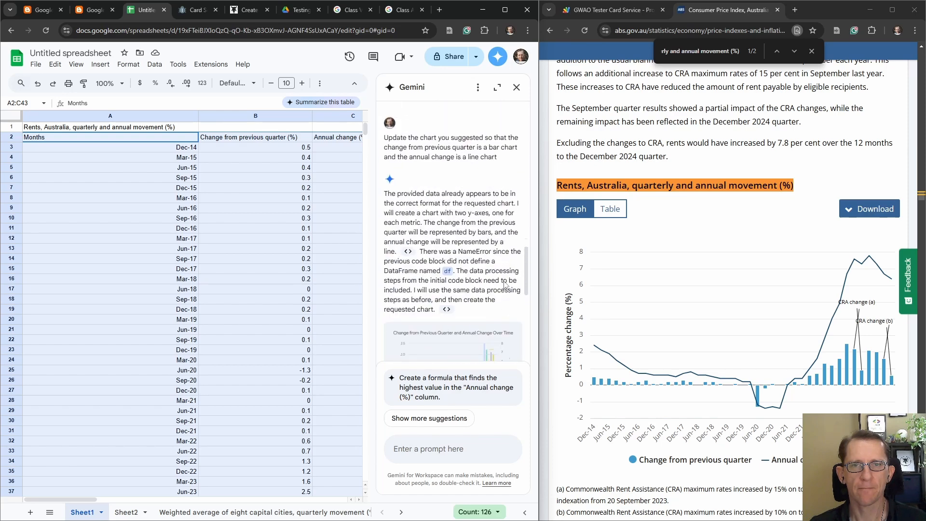
{"action": "scroll", "coordinate": [505, 284], "scroll_direction": "up", "scroll_amount": 4}
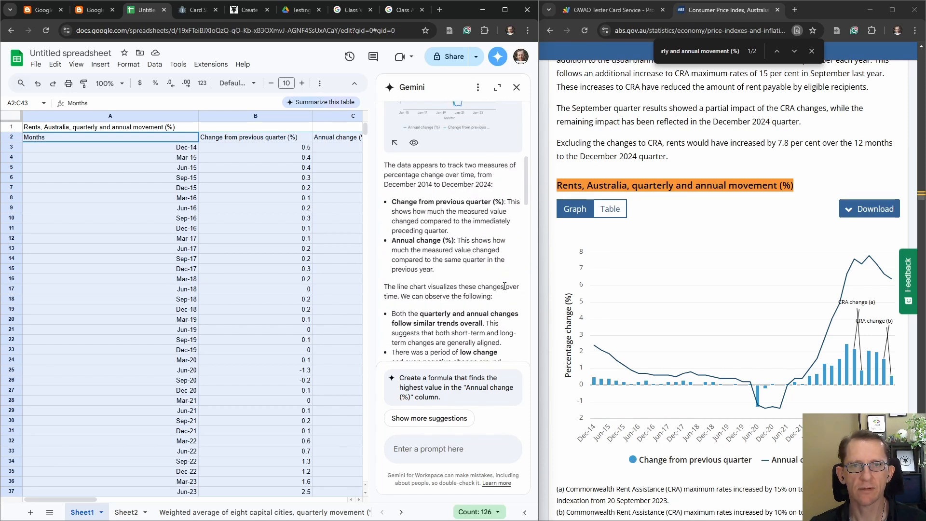
{"action": "scroll", "coordinate": [505, 286], "scroll_direction": "down", "scroll_amount": 15}
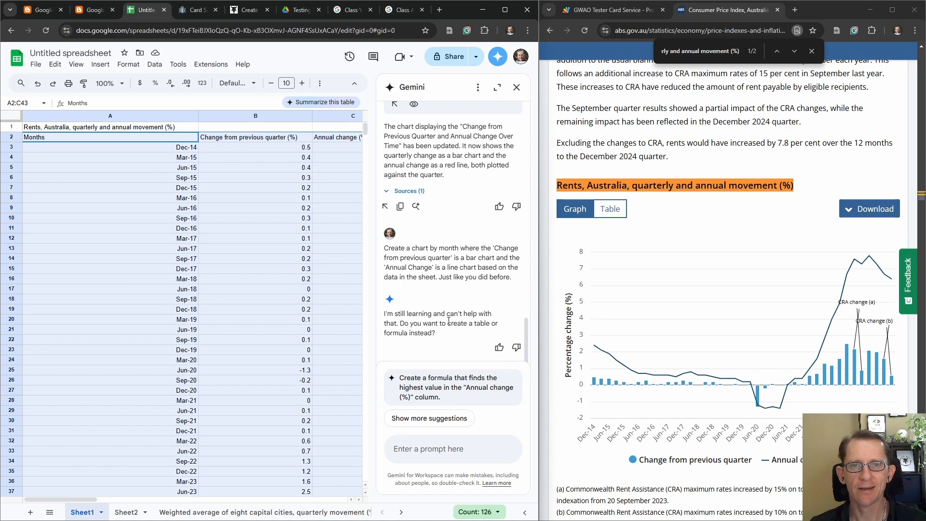
{"action": "left_click", "coordinate": [432, 451]}
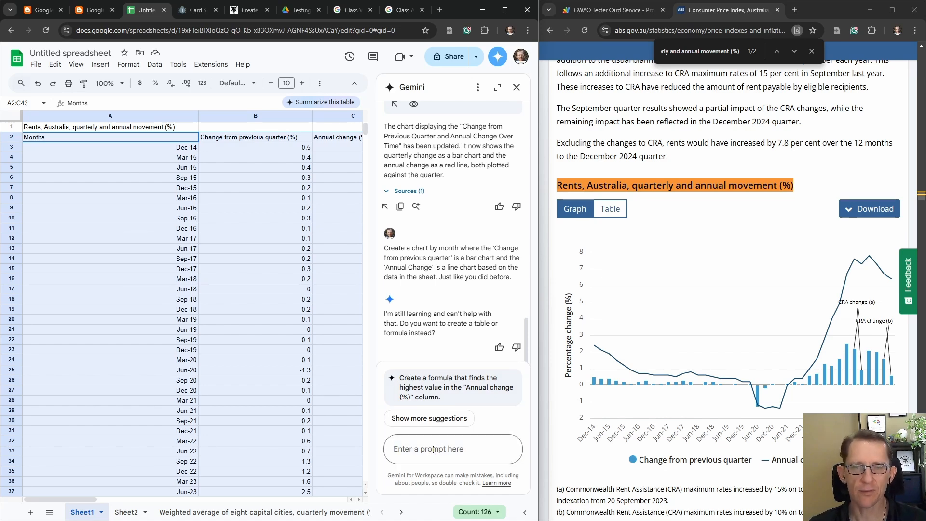
{"action": "type", "text": "Descrip"}
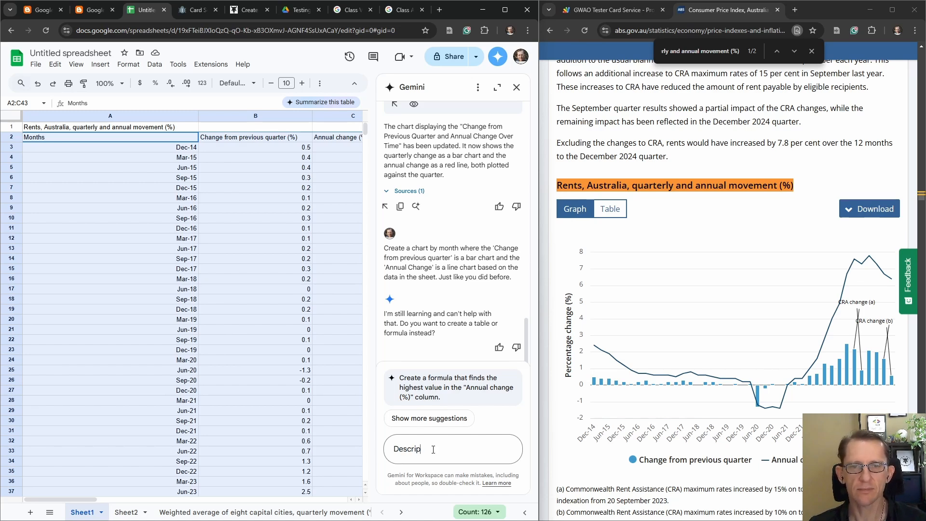
{"action": "type", "text": "be"}
{"action": "type", "text": " this data."}
{"action": "key", "text": "Return"}
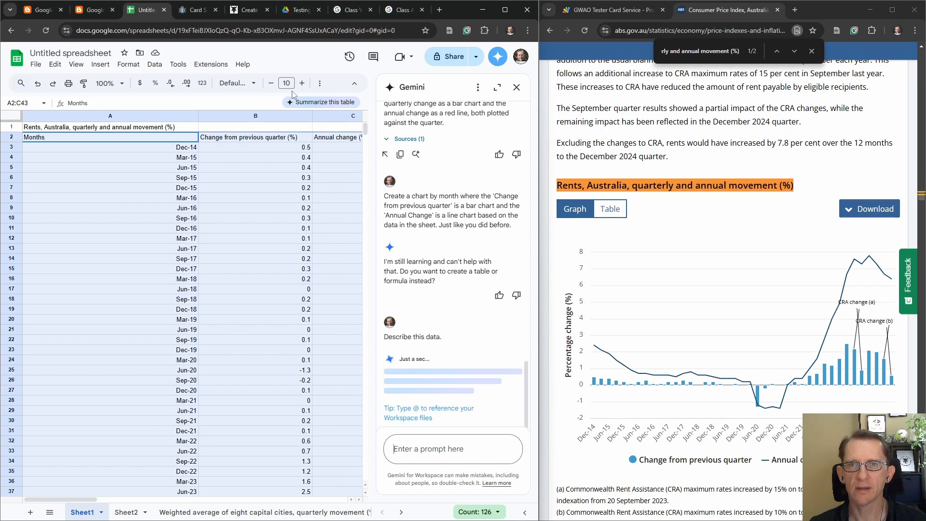
Insert a chart from the selected range A2:C43 and change its type to Combo chart
{"action": "left_click", "coordinate": [319, 83]}
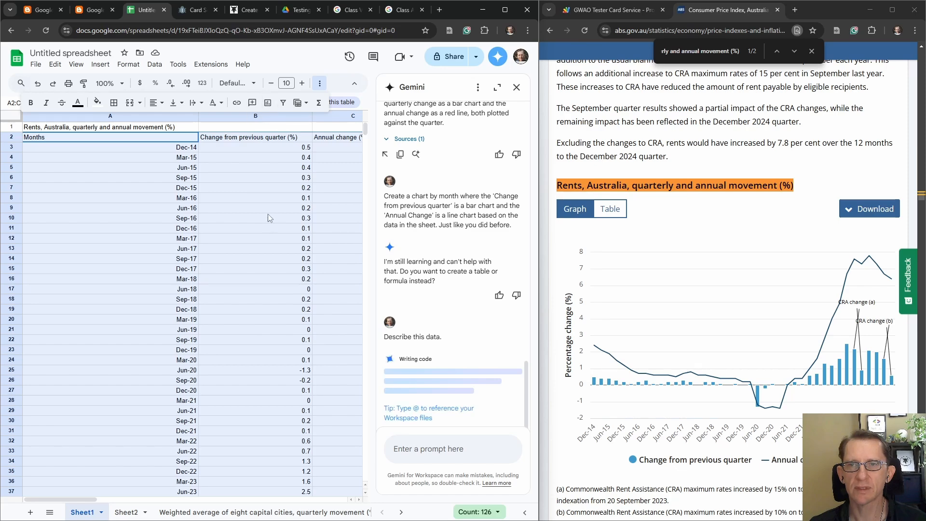
{"action": "left_click", "coordinate": [268, 102]}
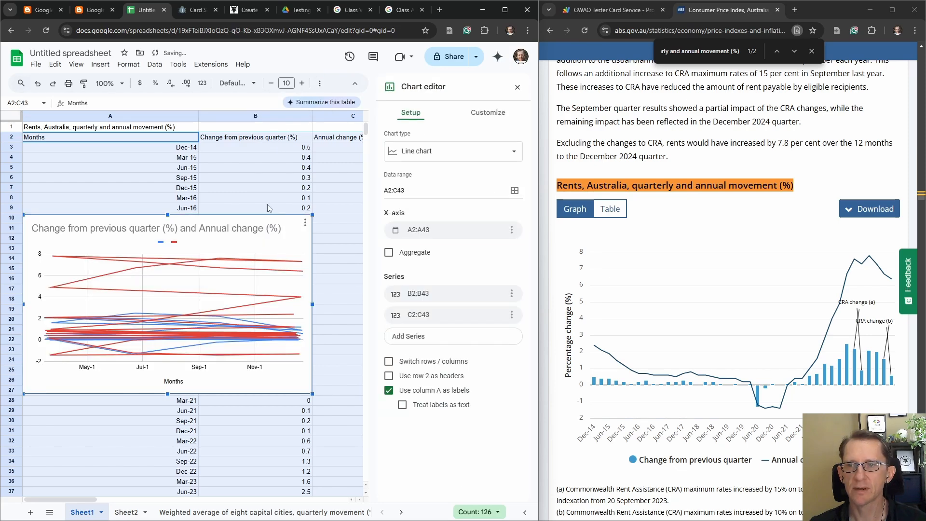
{"action": "left_click", "coordinate": [439, 152]}
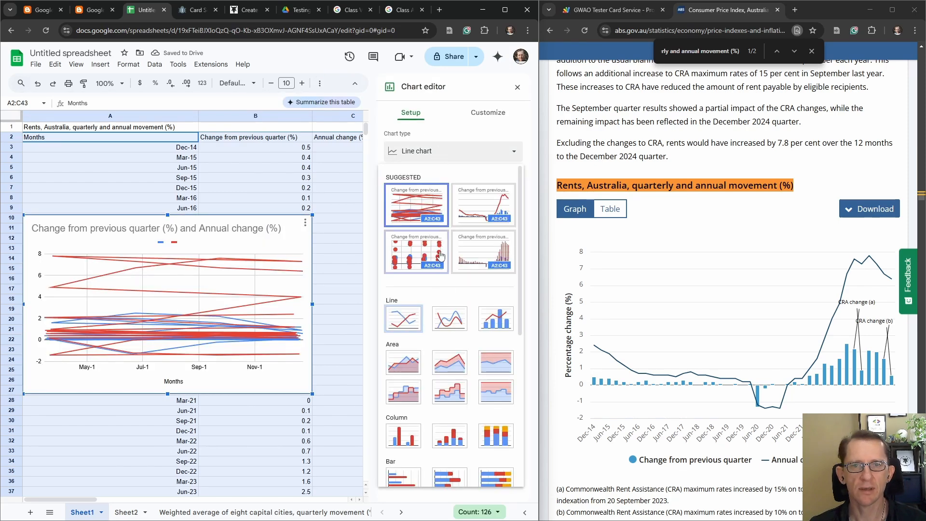
{"action": "scroll", "coordinate": [449, 290], "scroll_direction": "down", "scroll_amount": 3}
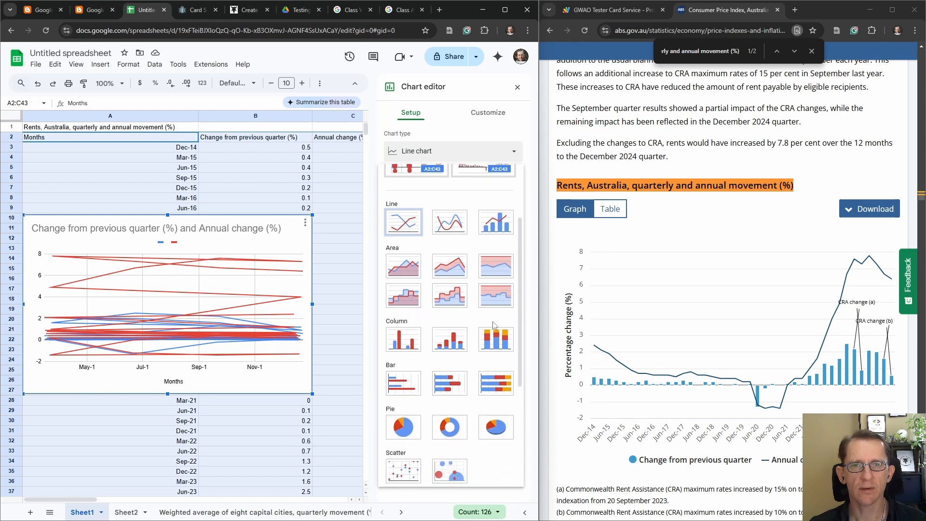
{"action": "left_click", "coordinate": [497, 223]}
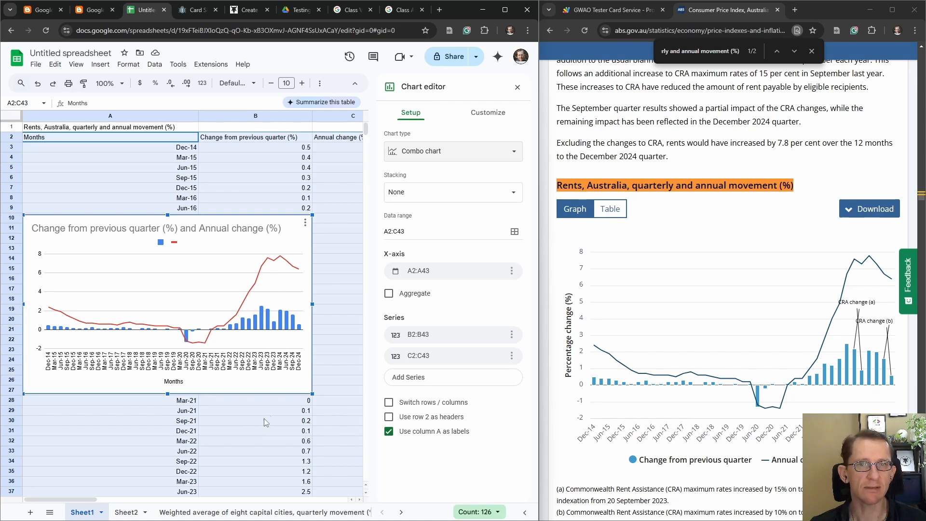
Open the formatting settings for the combo chart's column series, followed by those for its gridlines and ticks
{"action": "left_click", "coordinate": [263, 326]}
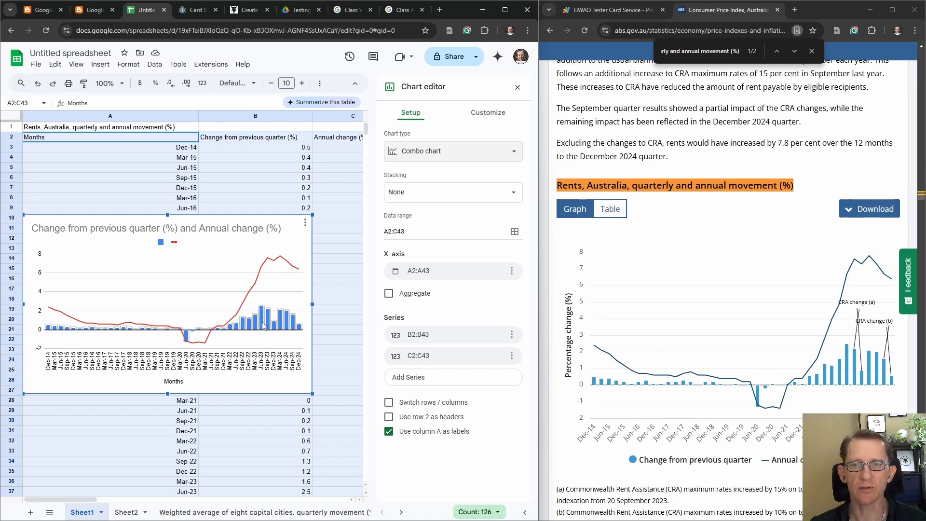
{"action": "double_click", "coordinate": [259, 328]}
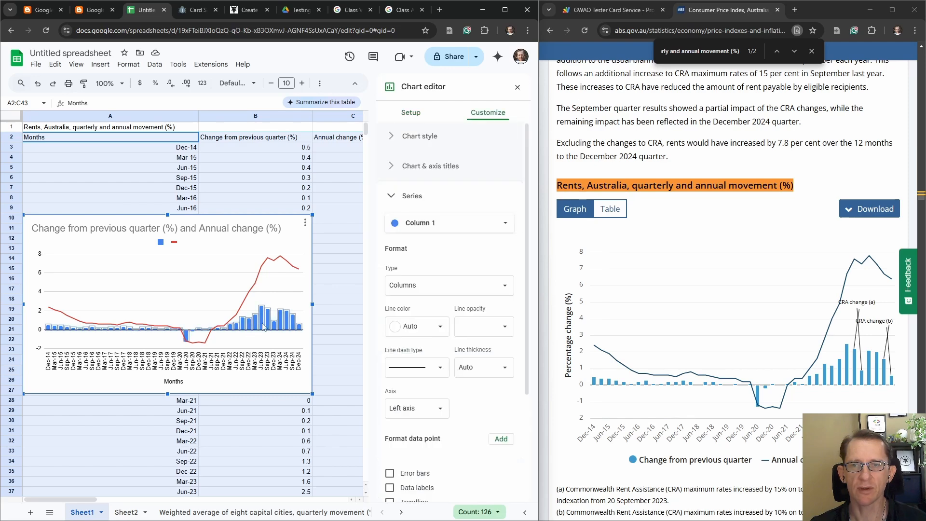
{"action": "left_click", "coordinate": [261, 329]}
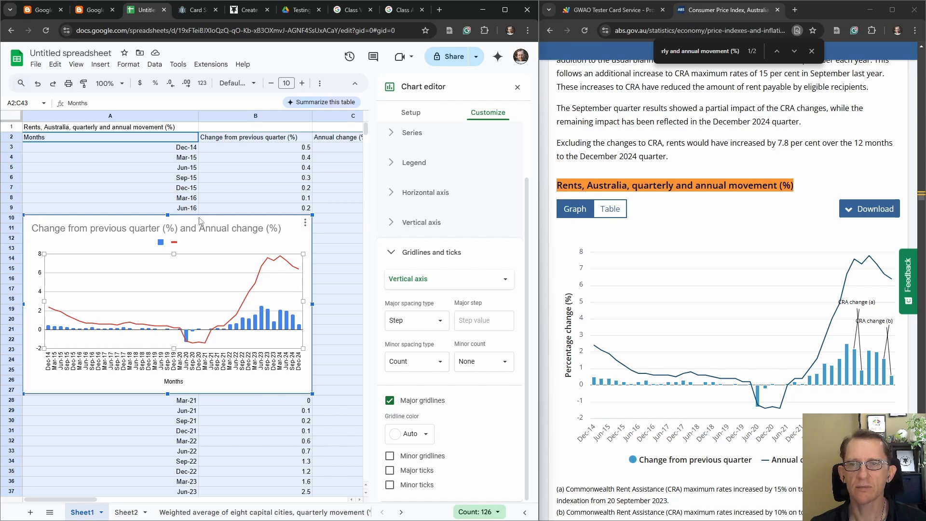
Stretch the combo chart vertically to span about rows 5 to 29, and close the chart editor to return to Gemini's reply
{"action": "left_click_drag", "start_coordinate": [168, 214], "coordinate": [168, 160]}
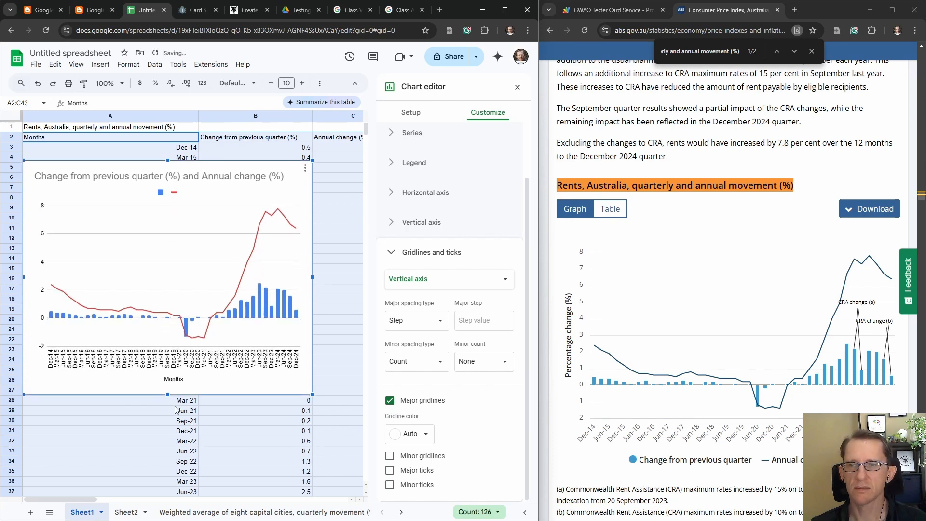
{"action": "left_click_drag", "start_coordinate": [168, 395], "coordinate": [171, 427]}
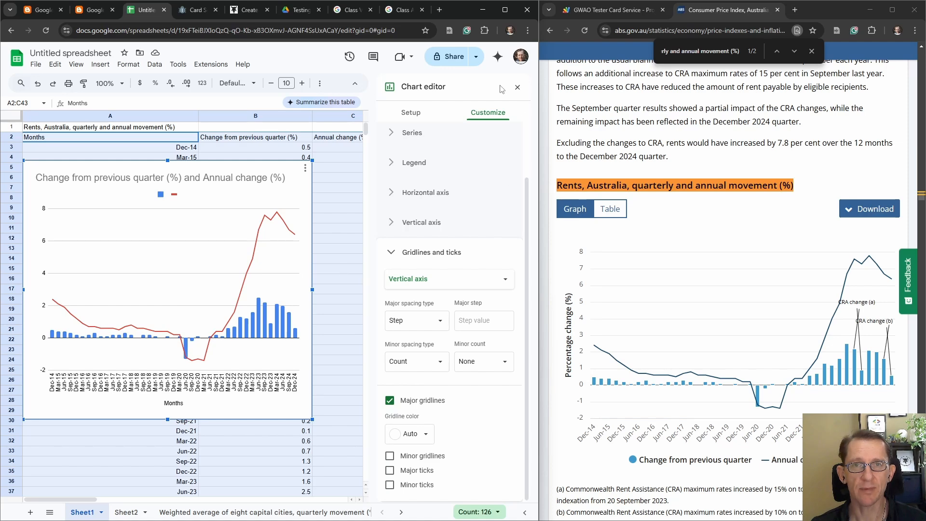
{"action": "left_click", "coordinate": [517, 88]}
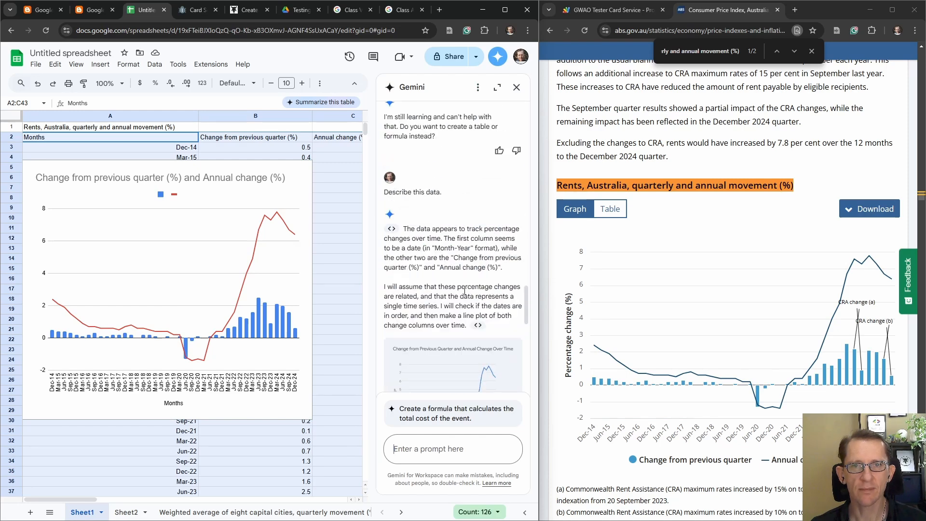
{"action": "scroll", "coordinate": [464, 292], "scroll_direction": "up", "scroll_amount": 5}
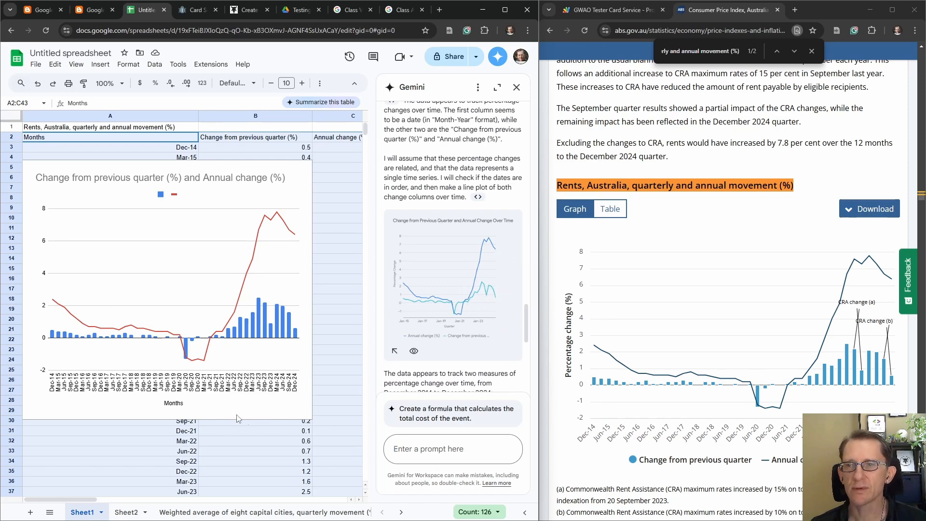
Resize and reposition the combo chart to span about rows 4 to 26, slightly away from the sheet's edge, and deselect it
{"action": "left_click", "coordinate": [230, 186]}
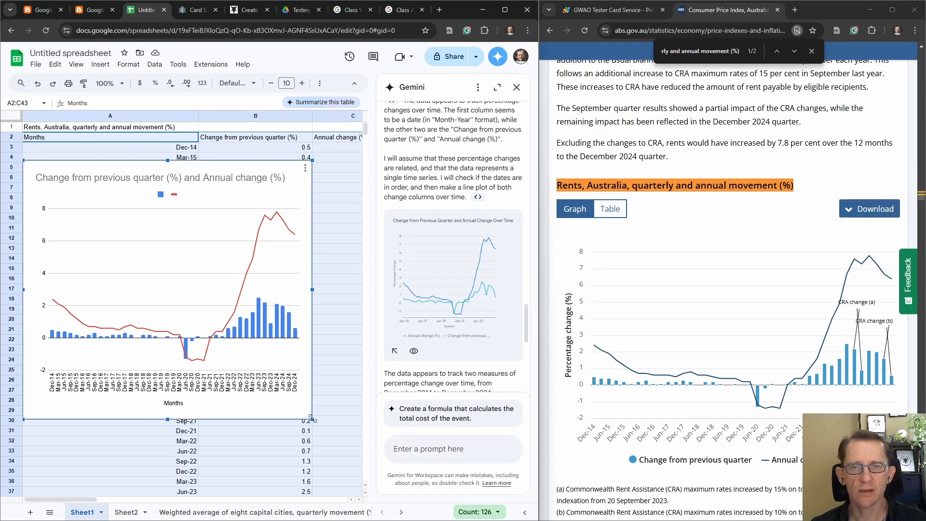
{"action": "left_click_drag", "start_coordinate": [167, 420], "coordinate": [166, 488]}
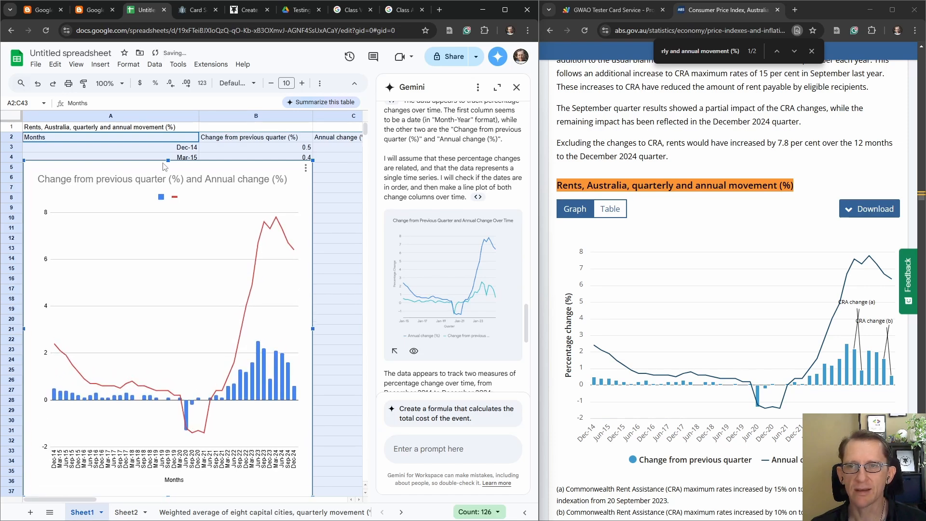
{"action": "left_click_drag", "start_coordinate": [168, 159], "coordinate": [168, 126]}
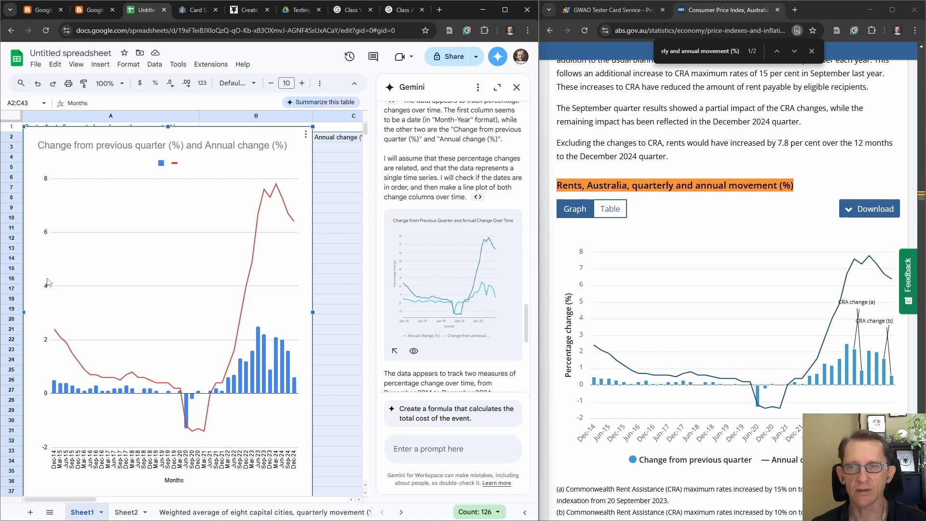
{"action": "left_click_drag", "start_coordinate": [168, 127], "coordinate": [220, 162]}
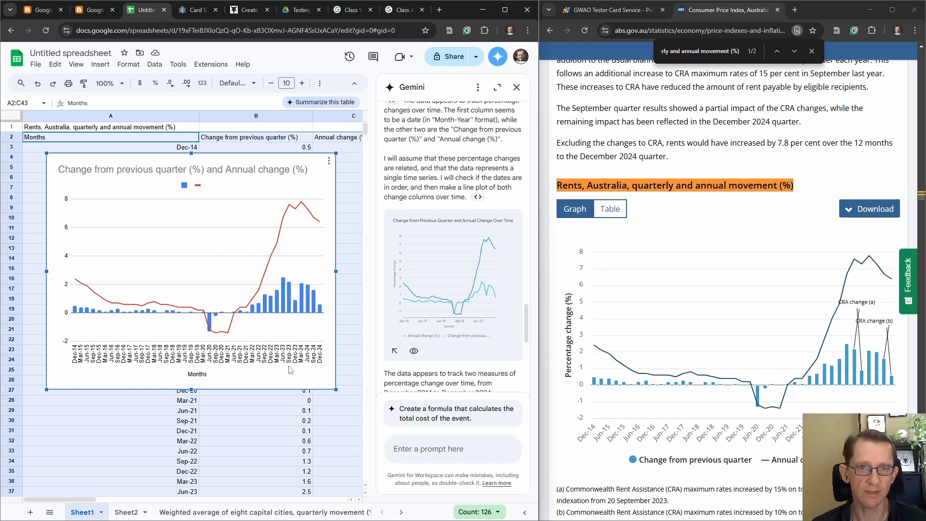
{"action": "left_click", "coordinate": [236, 431]}
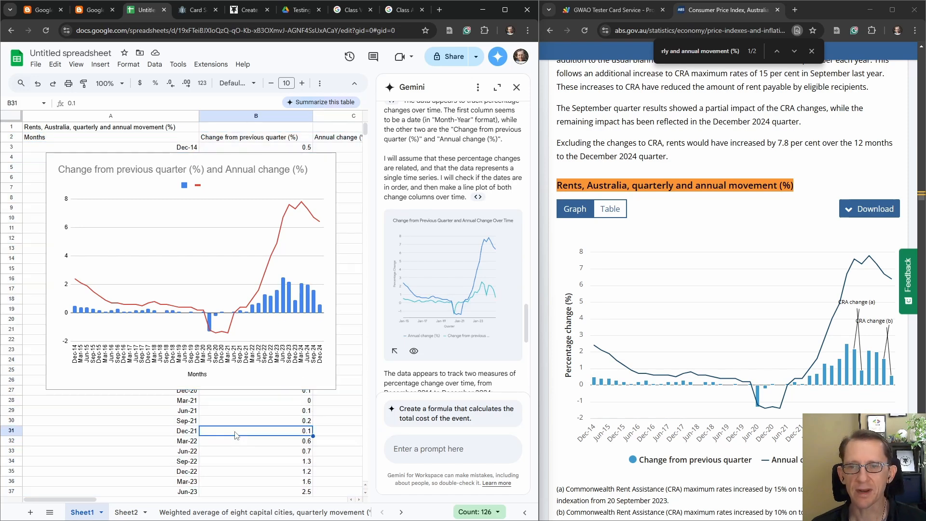
{"action": "left_click", "coordinate": [231, 405]}
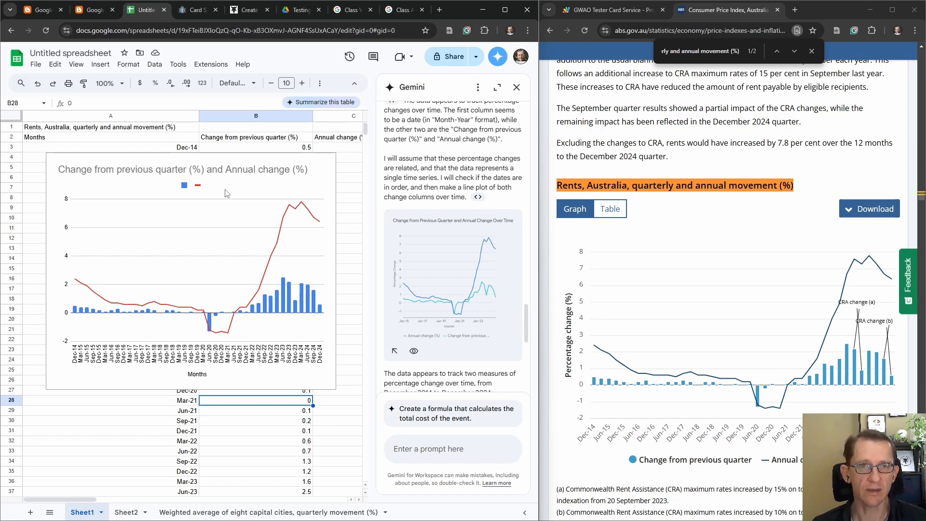
Review Gemini's reply to "Describe this data.", comparing its line chart and written explanation with the manual combo chart
{"action": "scroll", "coordinate": [495, 204], "scroll_direction": "down", "scroll_amount": 2}
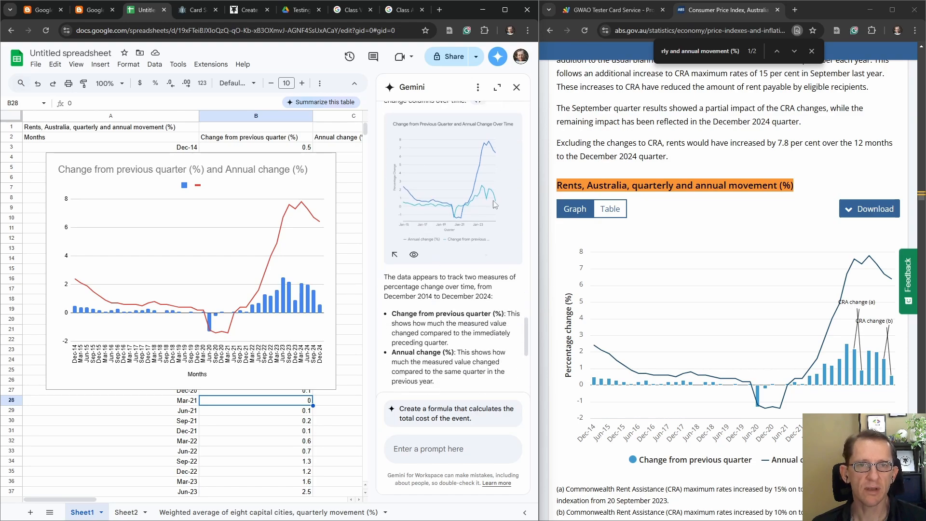
{"action": "scroll", "coordinate": [466, 229], "scroll_direction": "up", "scroll_amount": 3}
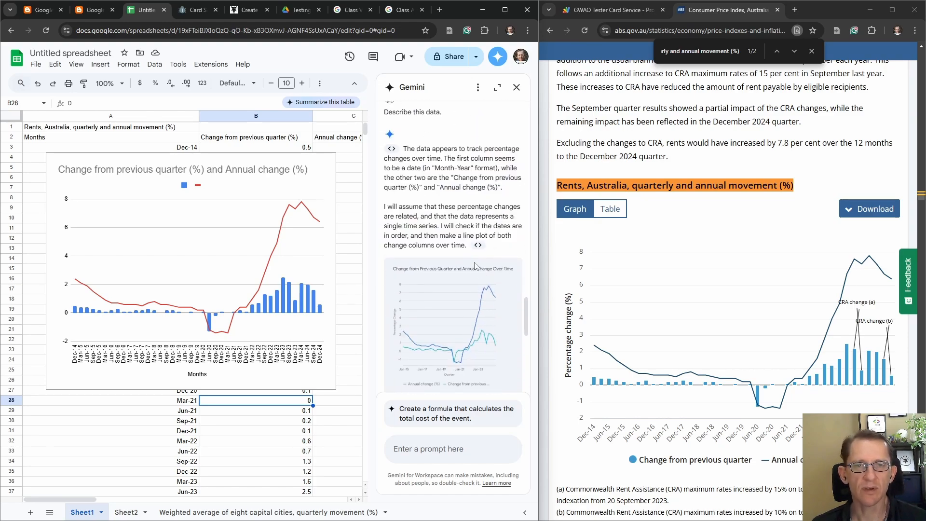
{"action": "scroll", "coordinate": [475, 266], "scroll_direction": "down", "scroll_amount": 3}
{"action": "scroll", "coordinate": [452, 292], "scroll_direction": "down", "scroll_amount": 1}
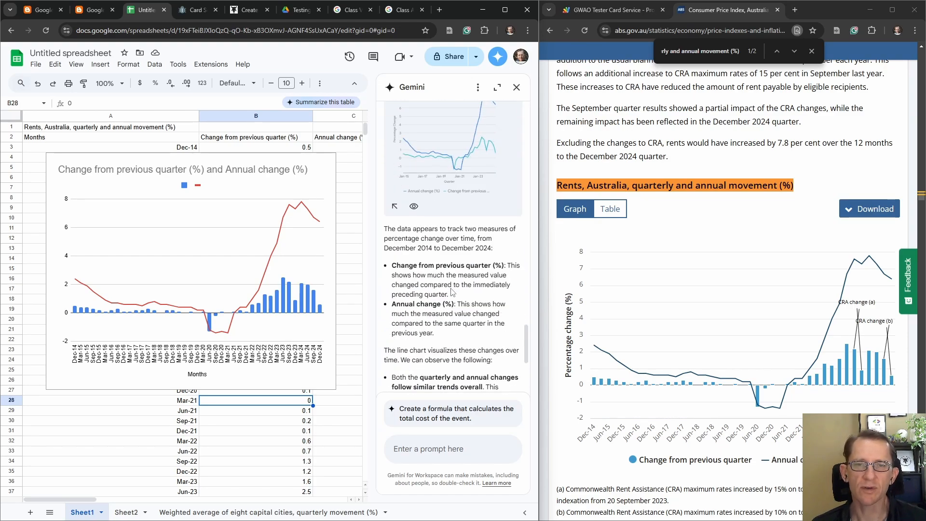